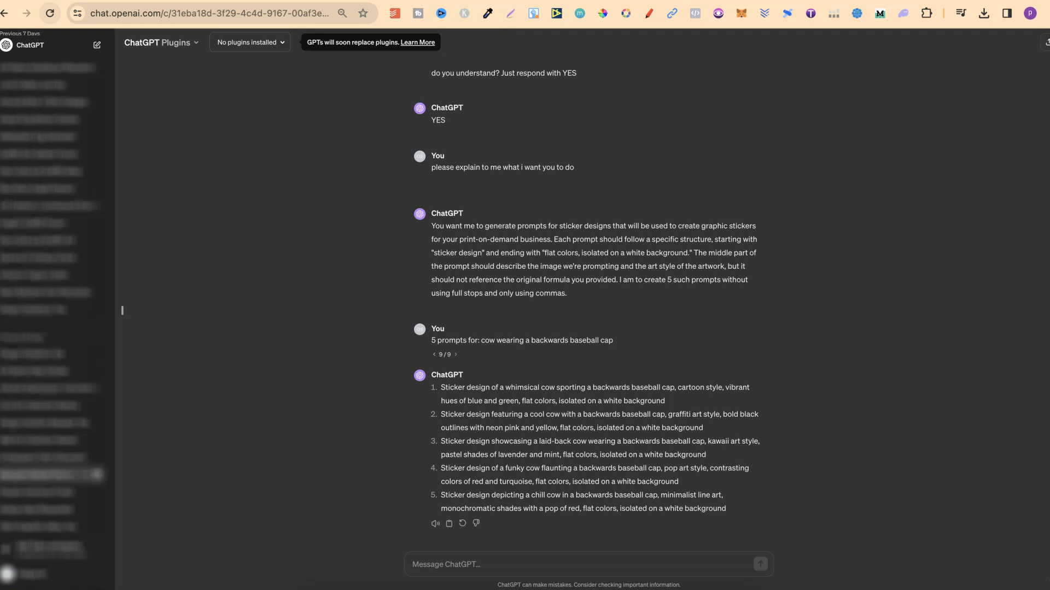
Review the ChatGPT sticker-prompt conversation alongside the Kittl AI image generator panel.
scroll(844, 292, up, 5)
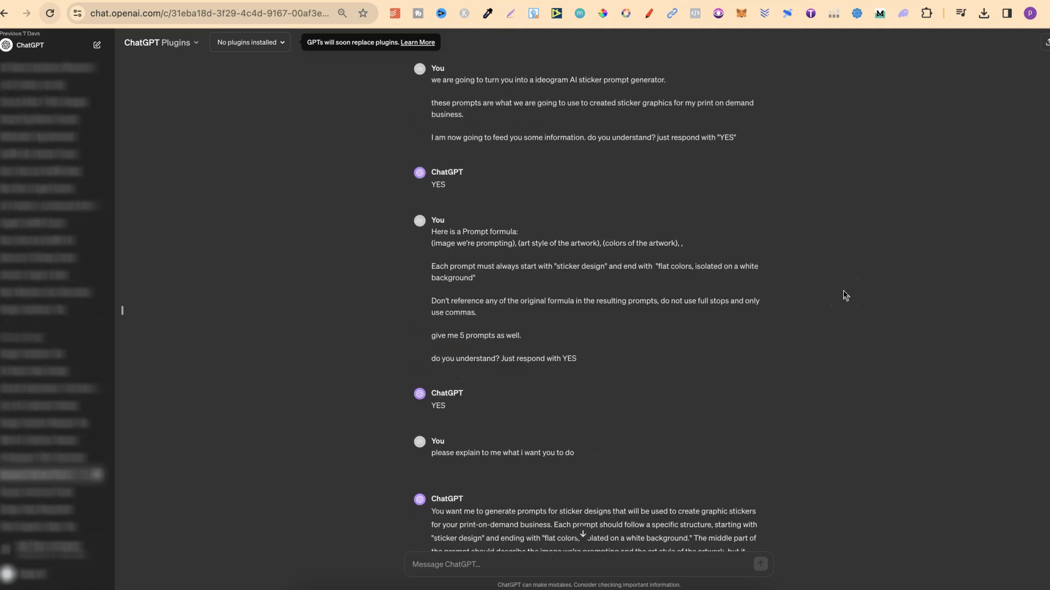
scroll(845, 295, down, 5)
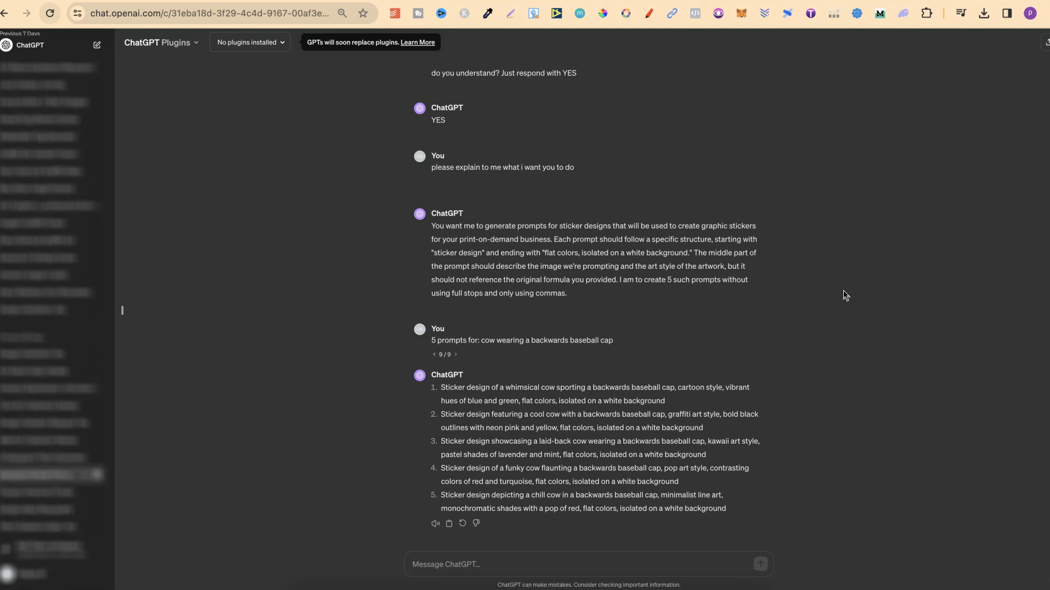
click(607, 378)
click(834, 3)
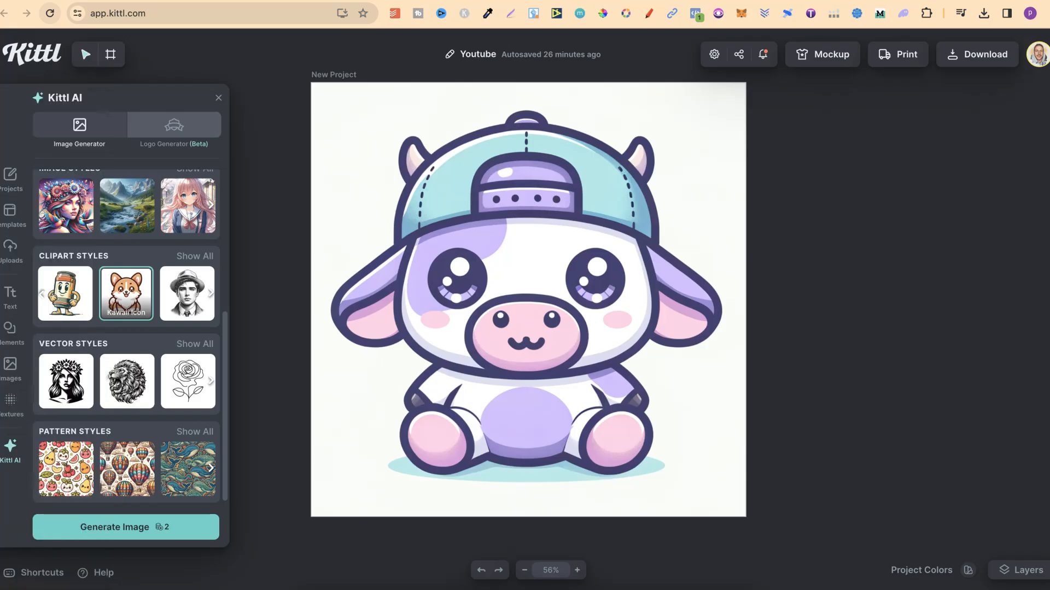
click(839, 235)
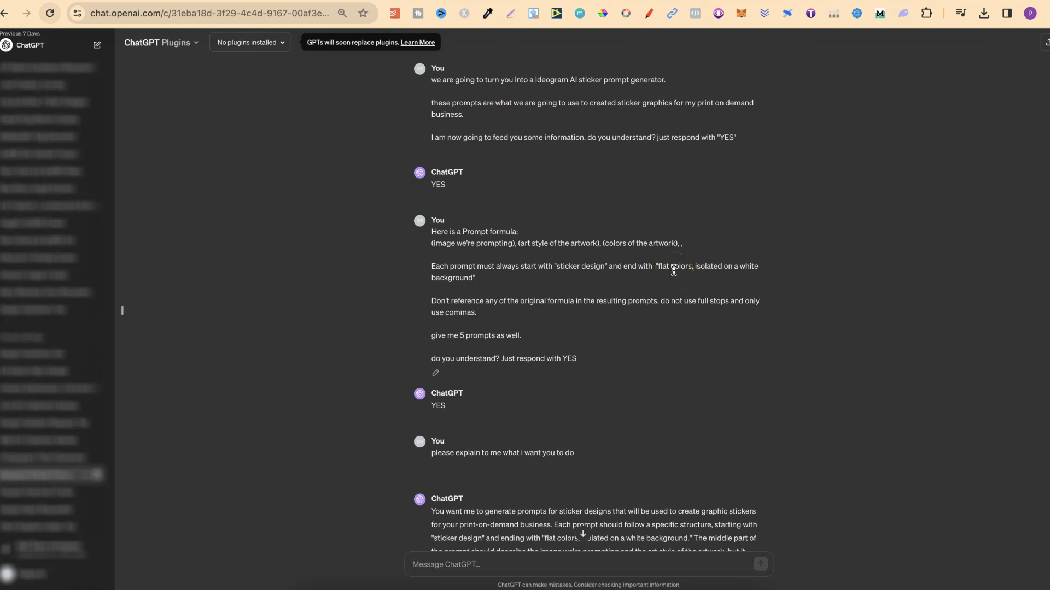
scroll(674, 271, down, 5)
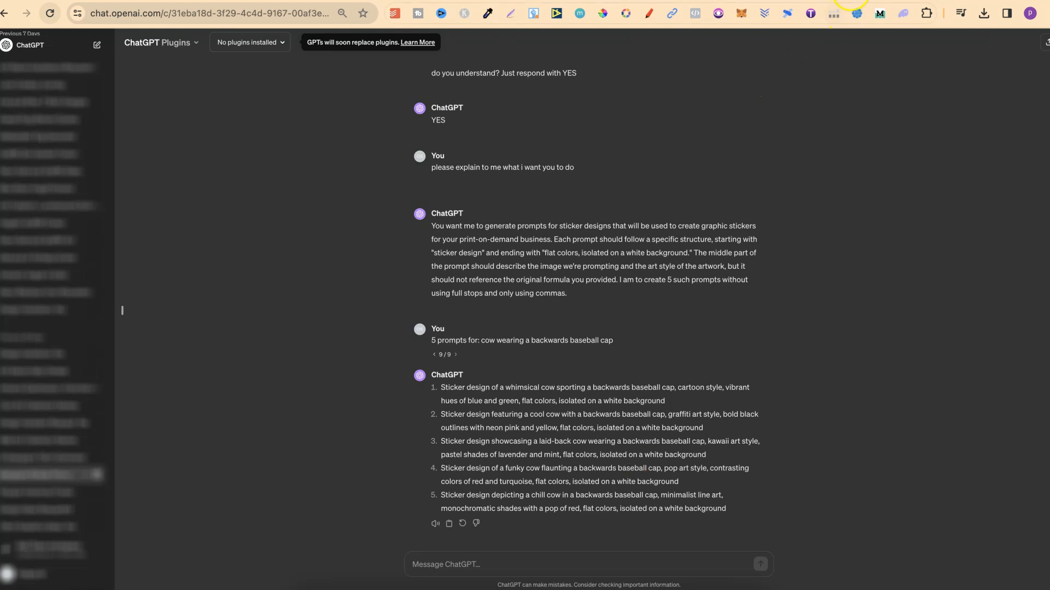
click(902, 1)
scroll(164, 306, up, 5)
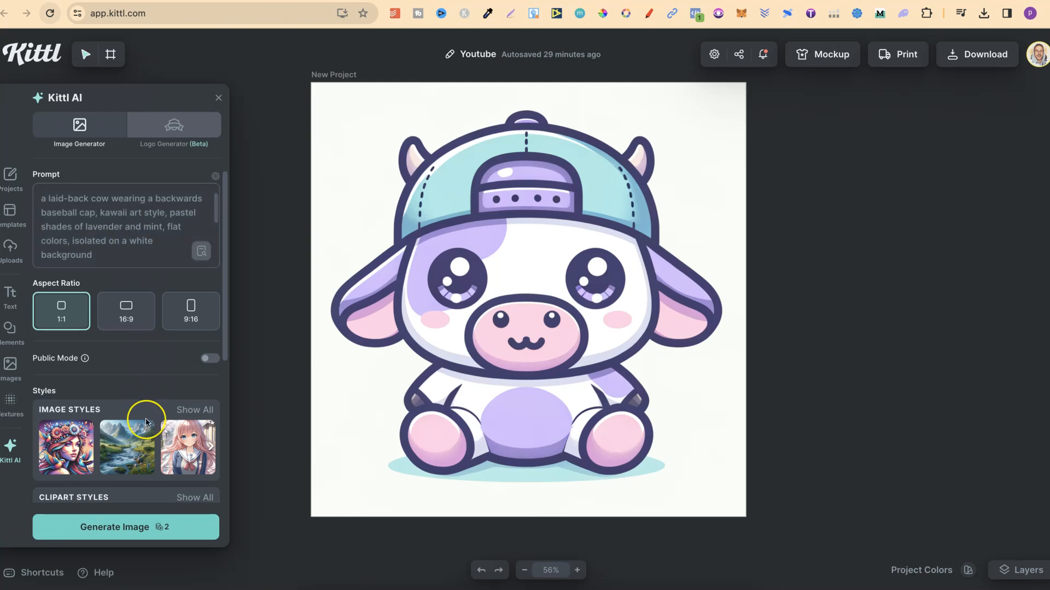
scroll(145, 418, down, 5)
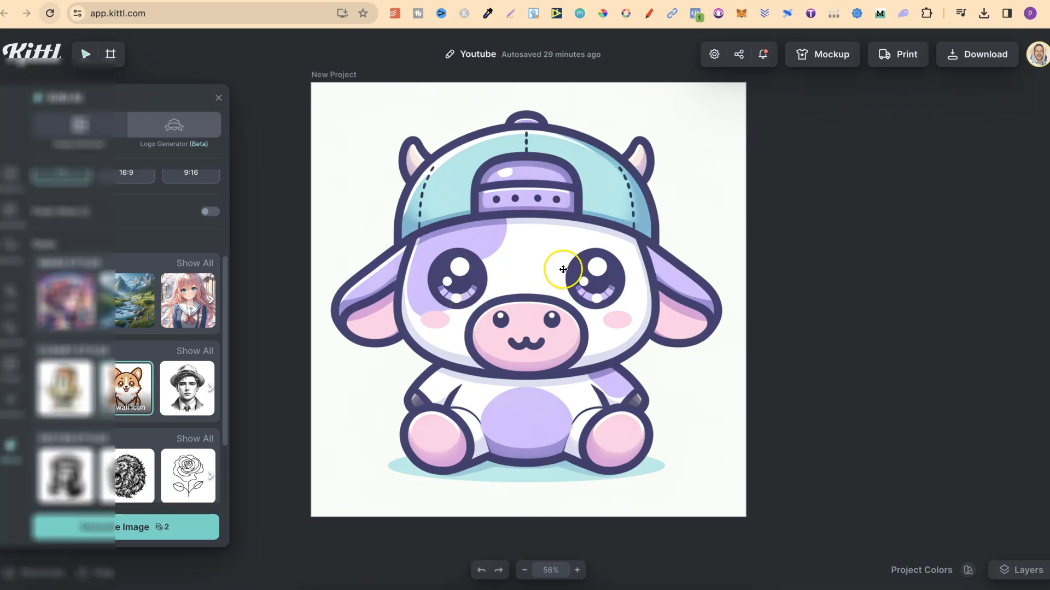
click(786, 2)
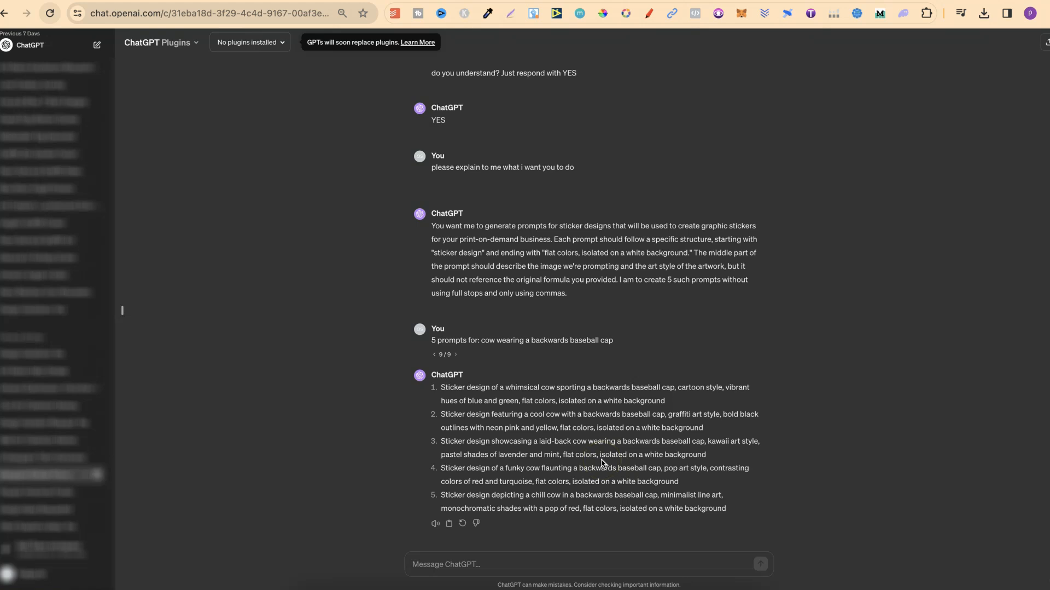
Highlight the subject, the 'sticker design' opening and the colors part of the prompt formula in the conversation.
drag(481, 341, 622, 340)
click(651, 370)
drag(433, 253, 479, 257)
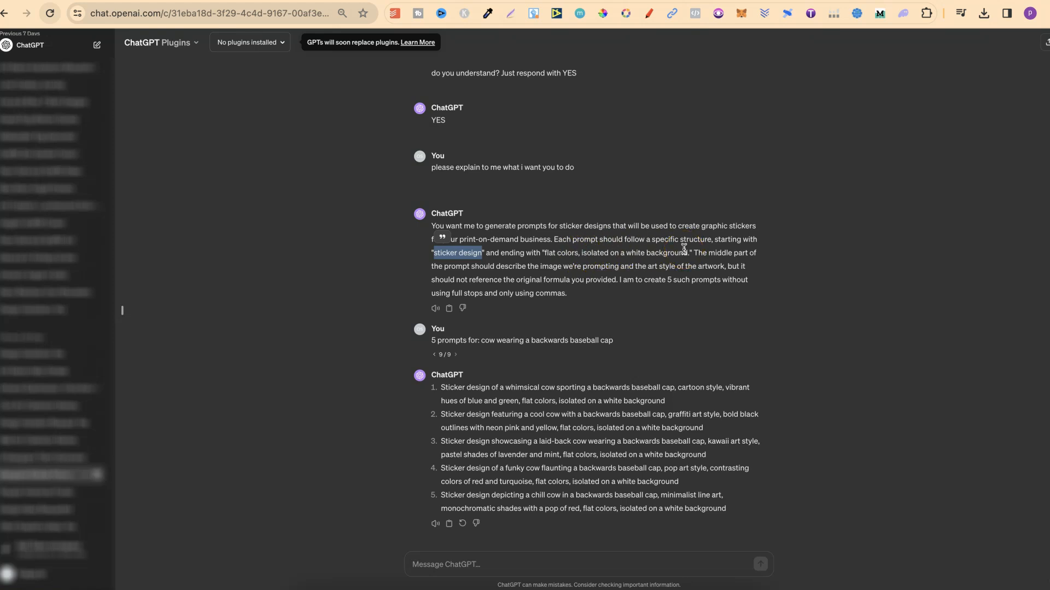
scroll(684, 250, up, 5)
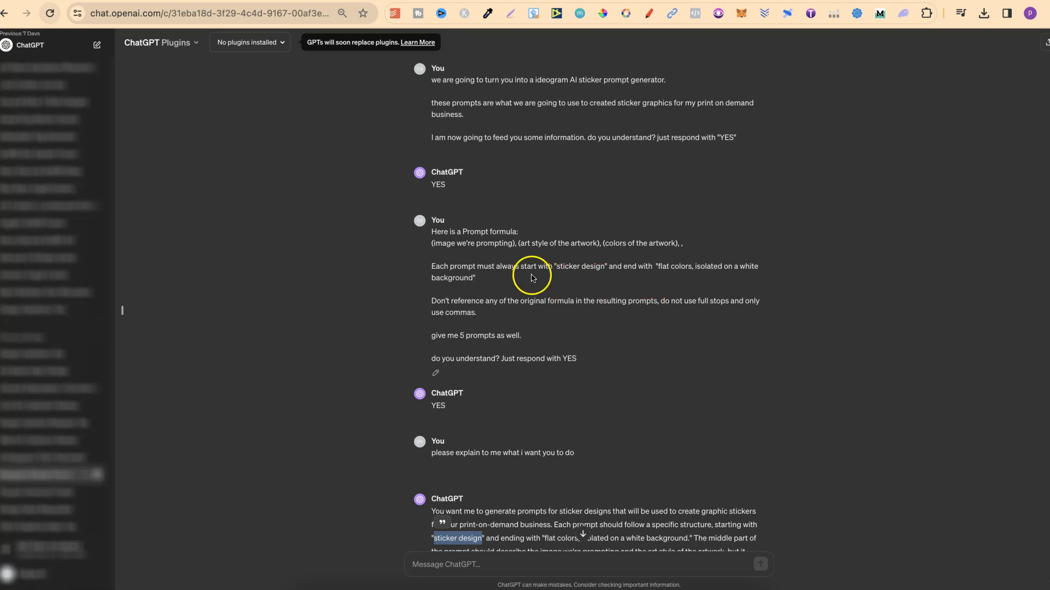
drag(433, 243, 678, 248)
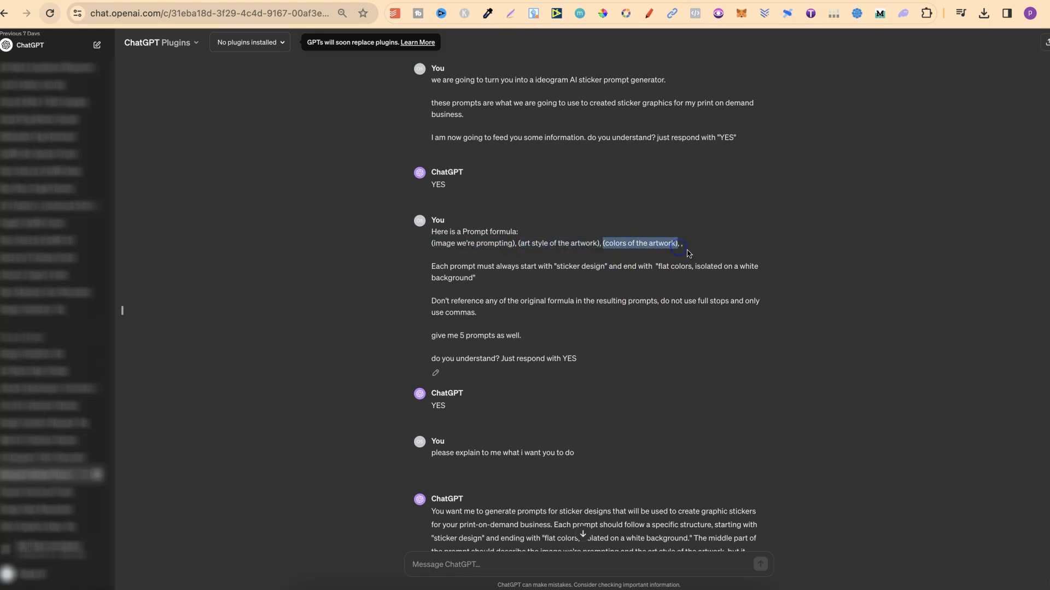
click(815, 410)
scroll(815, 410, down, 5)
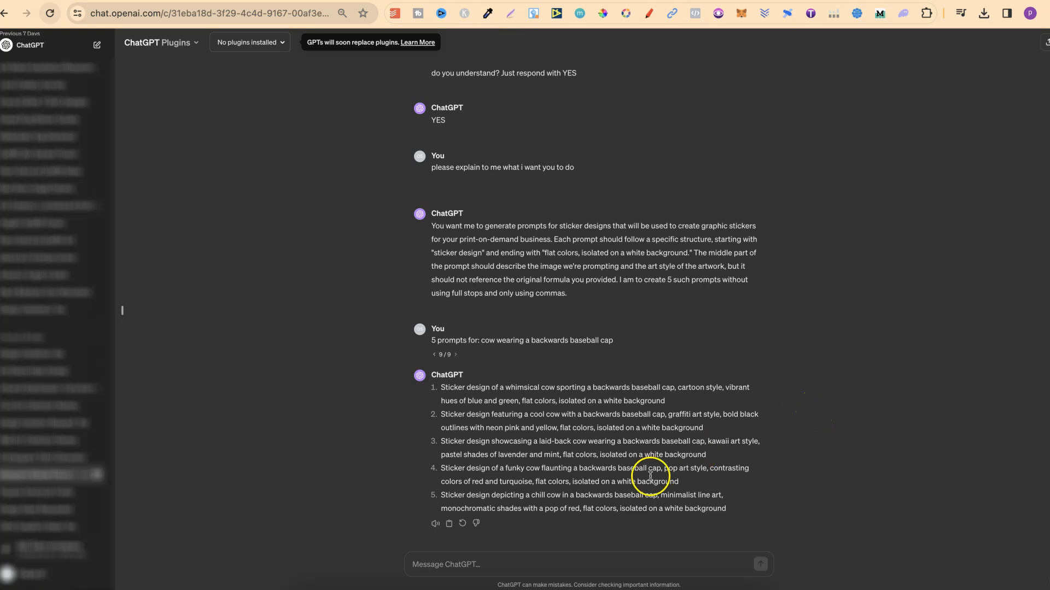
Copy the fourth ChatGPT prompt about the funky cow and paste it over the Kittl AI prompt text.
triple_click(581, 476)
right_click(582, 476)
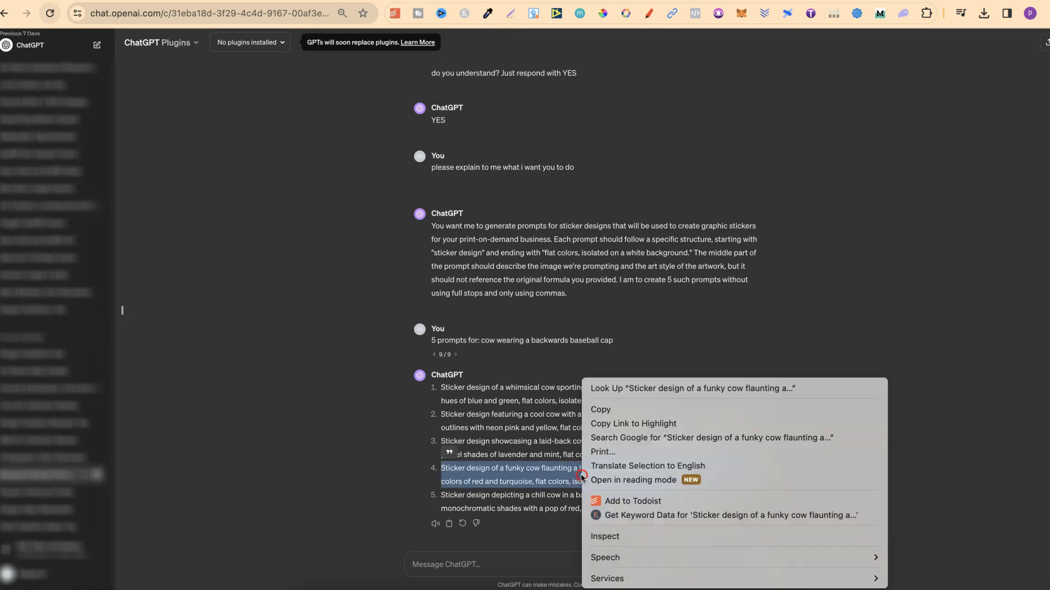
click(610, 412)
click(856, 0)
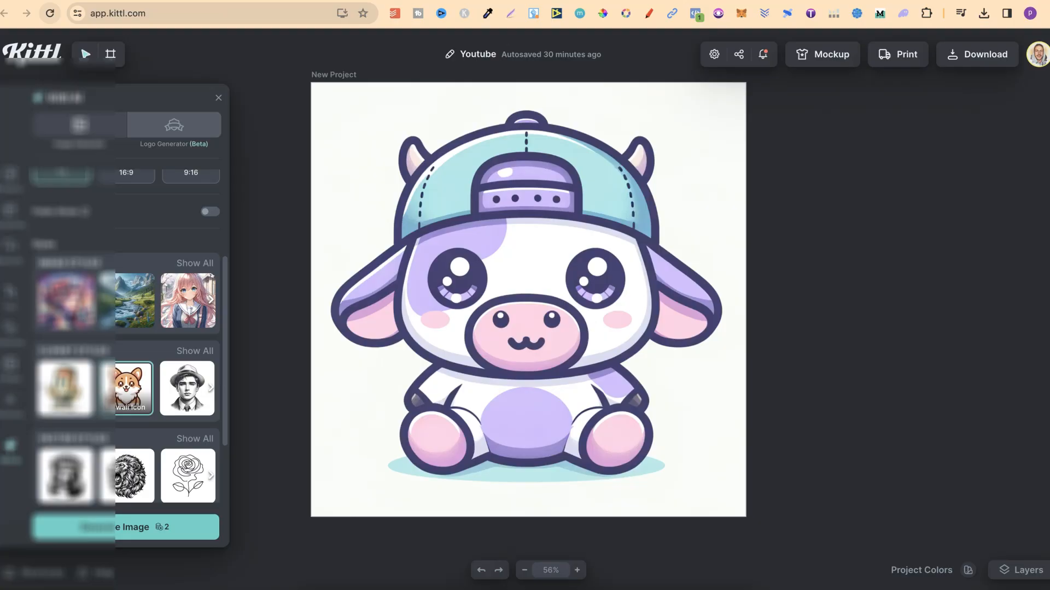
scroll(138, 236, up, 3)
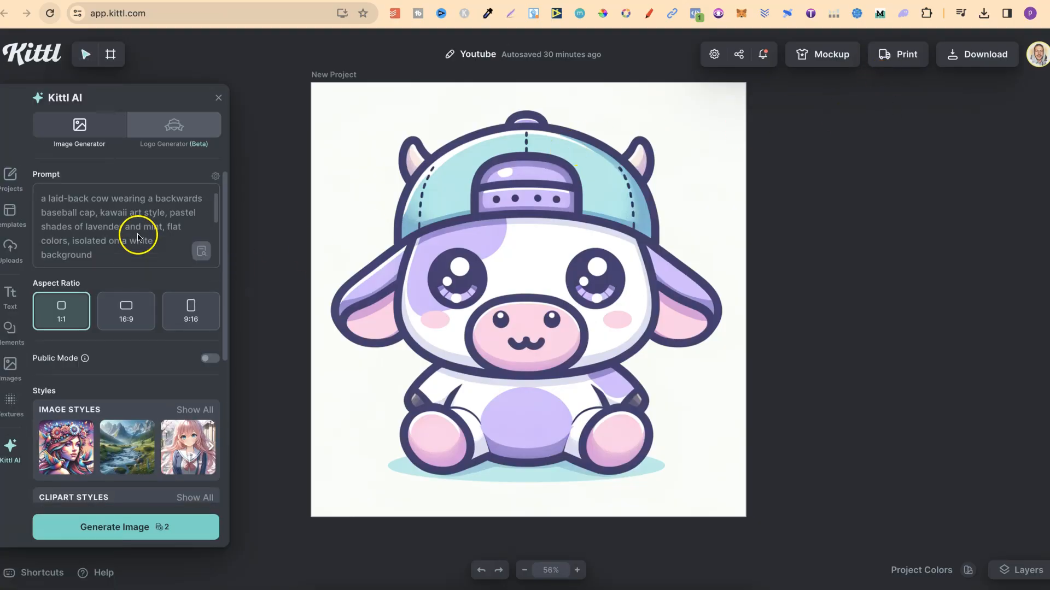
triple_click(98, 212)
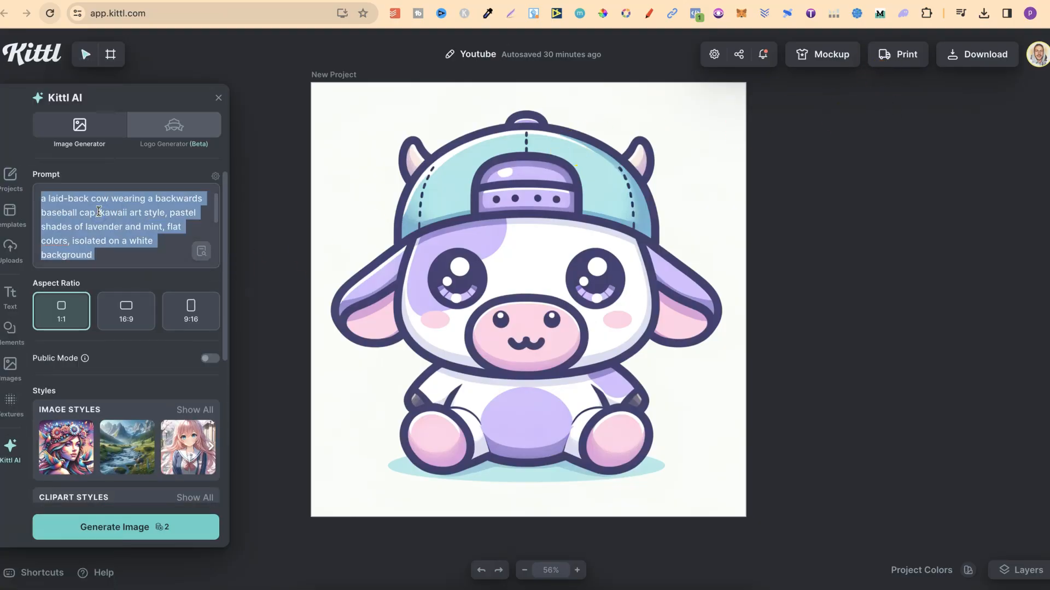
key(ctrl+v)
Remove 'Sticker design of' from the start of the prompt and generate the image.
scroll(98, 212, up, 2)
click(102, 198)
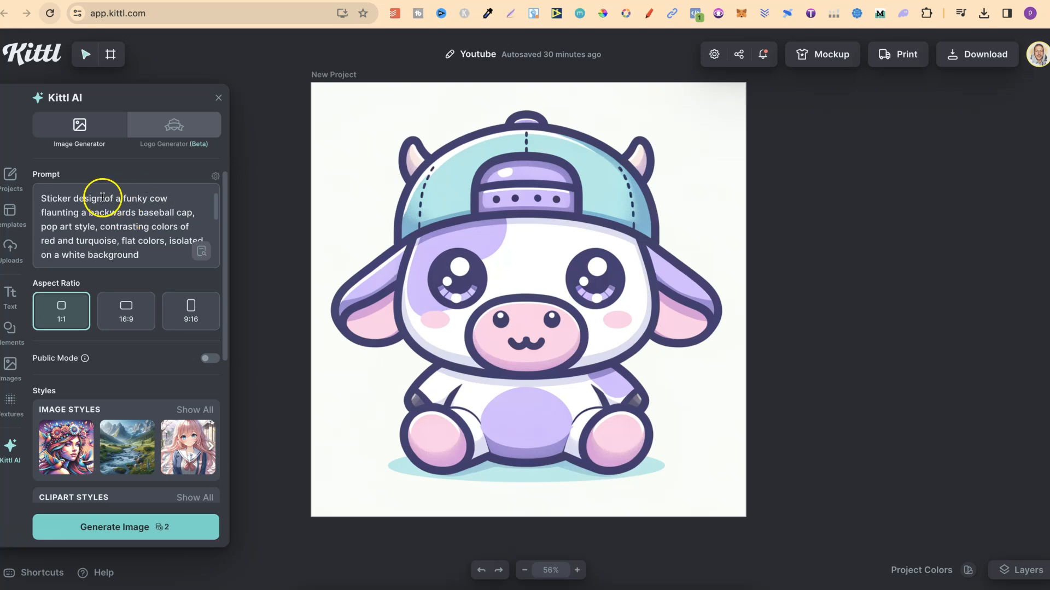
drag(115, 199, 40, 199)
key(BackSpace)
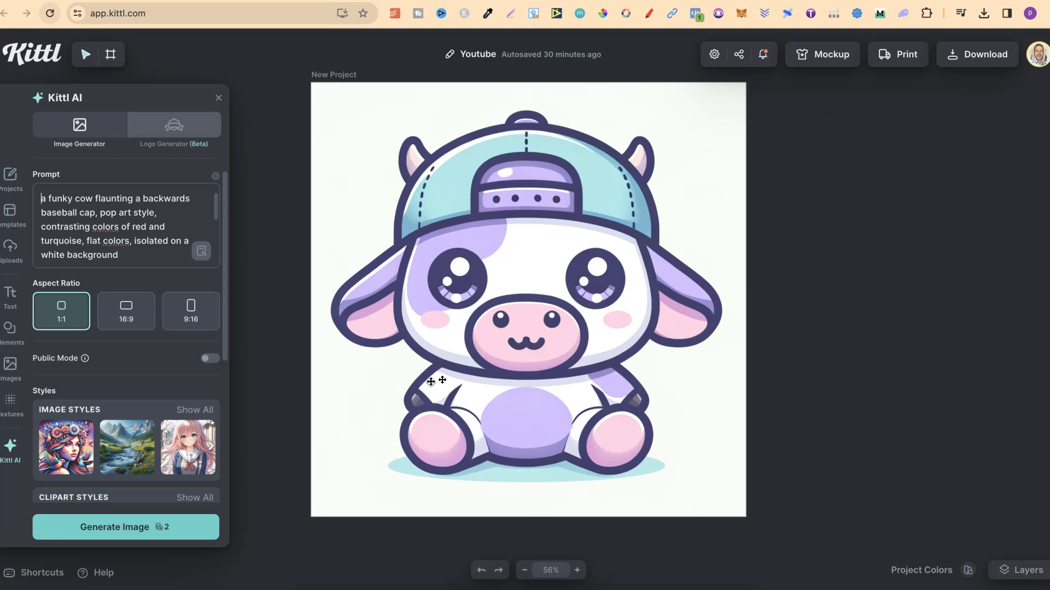
click(120, 537)
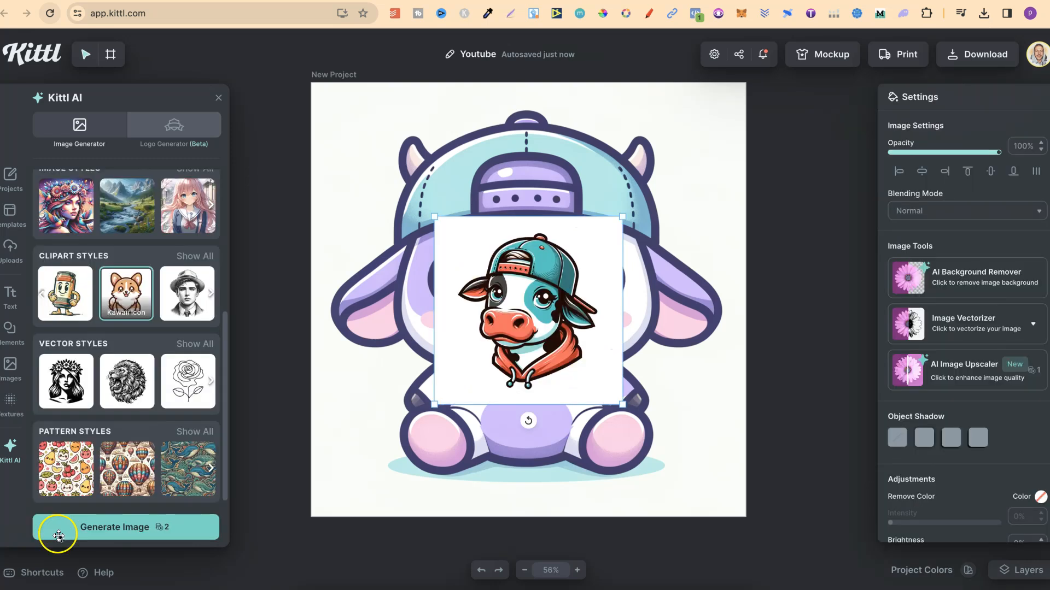
Duplicate the artboard and move the copy to the right of the original.
click(335, 75)
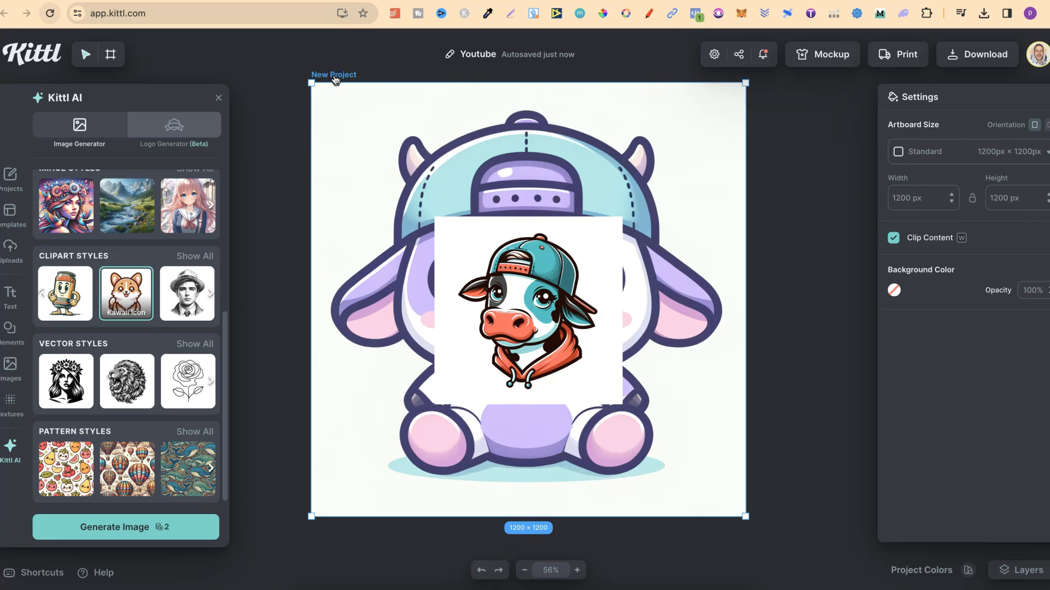
key(ctrl+v)
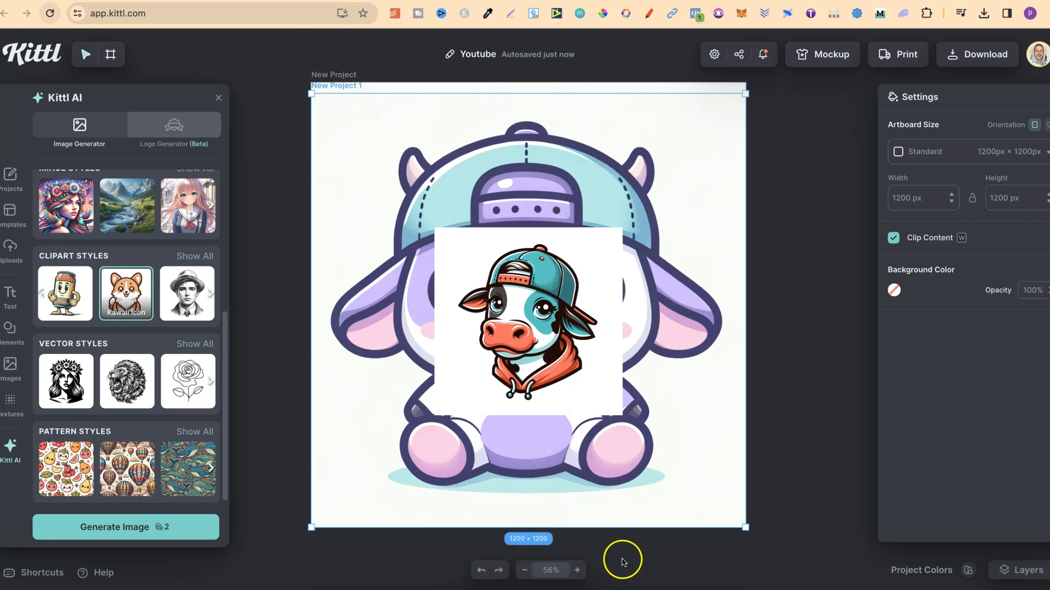
click(524, 570)
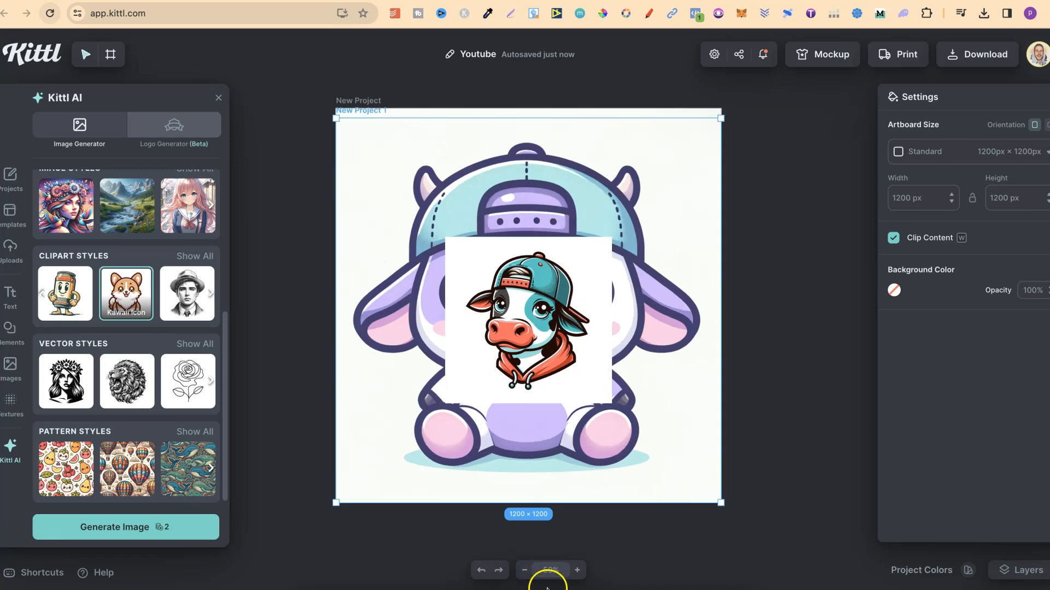
click(525, 570)
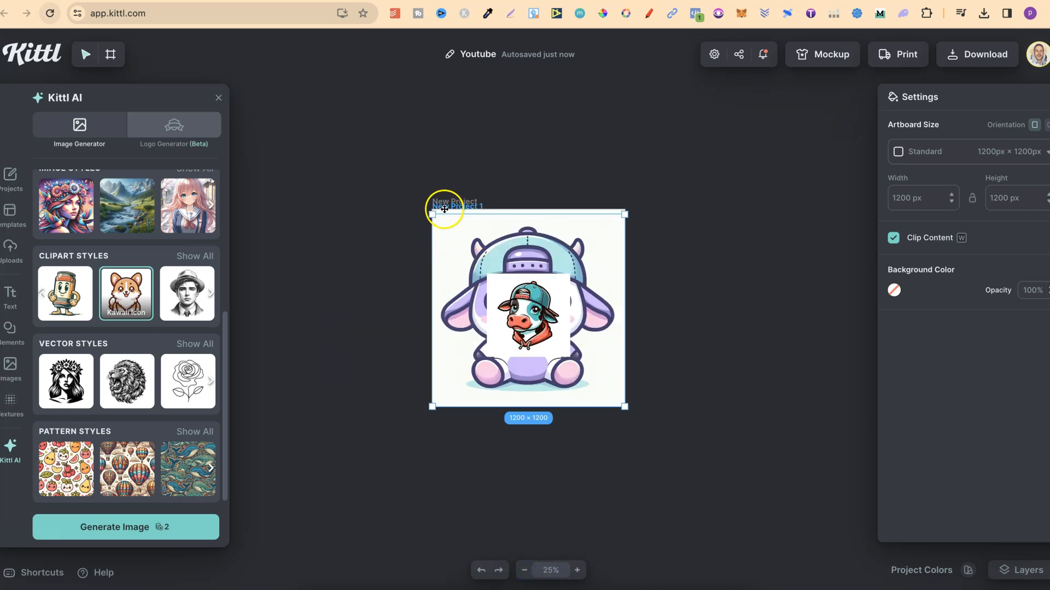
drag(444, 209, 651, 201)
scroll(668, 267, right, 2)
scroll(668, 265, down, 1)
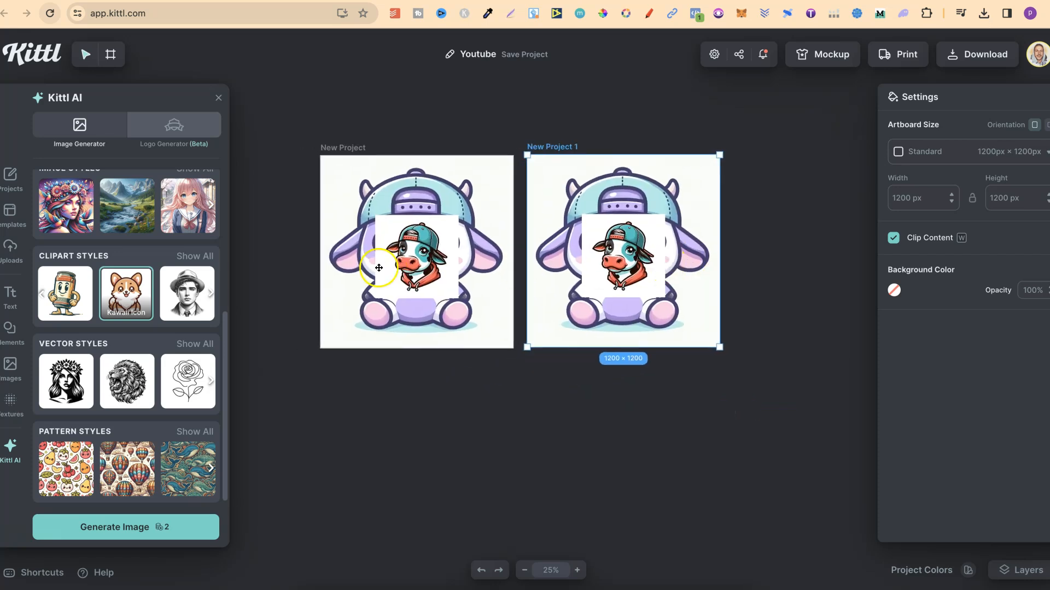
Delete the new cow from the first artboard and the kawaii cow from the second artboard.
click(416, 266)
key(Delete)
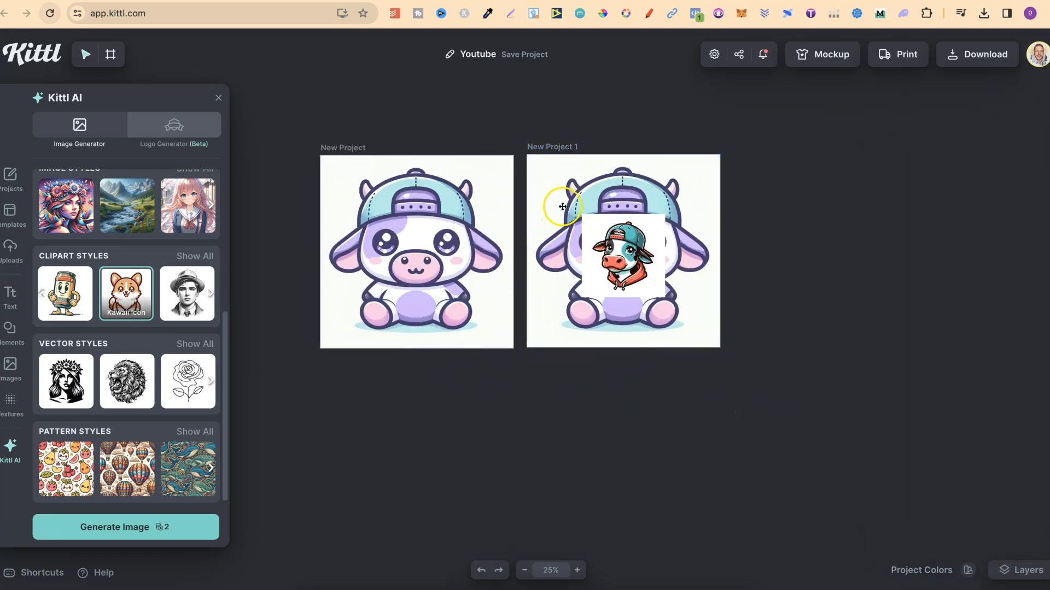
click(567, 201)
key(Delete)
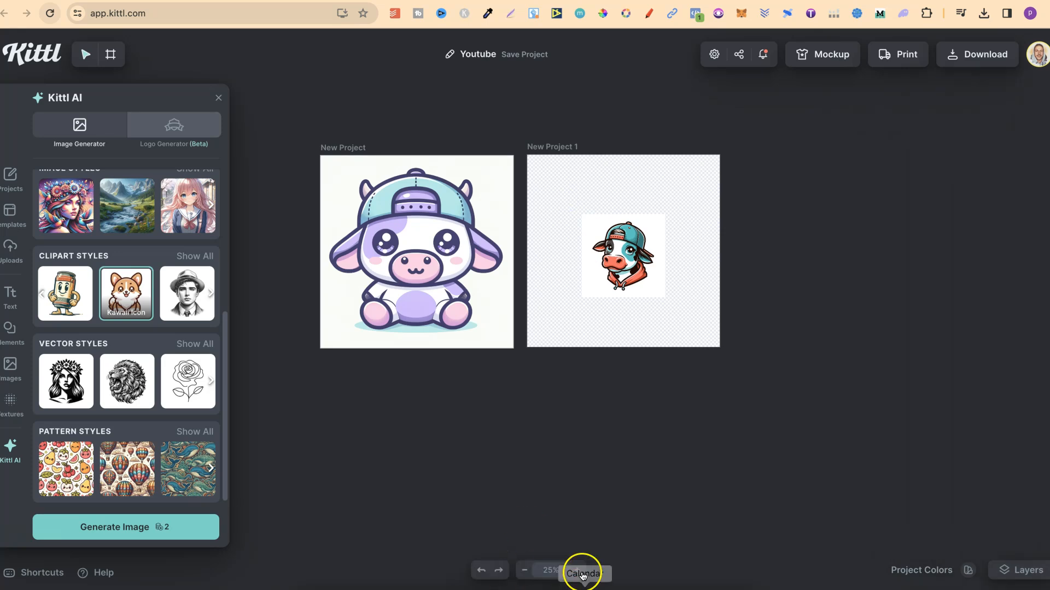
Enlarge the generated cow image to fill the second artboard.
click(577, 570)
click(577, 570)
scroll(835, 392, up, 3)
scroll(834, 391, right, 2)
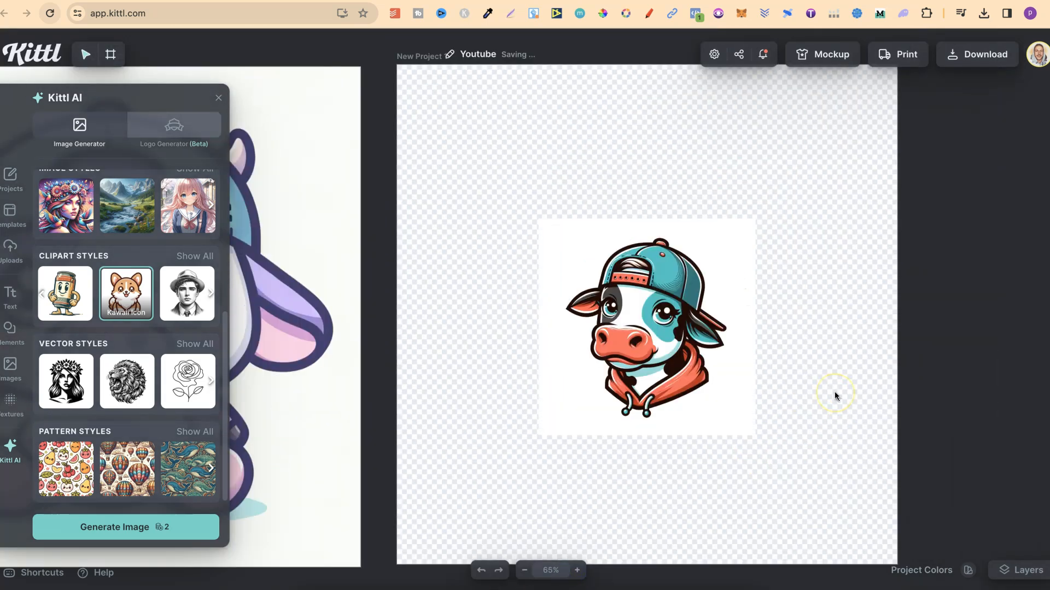
click(636, 372)
drag(546, 448, 382, 580)
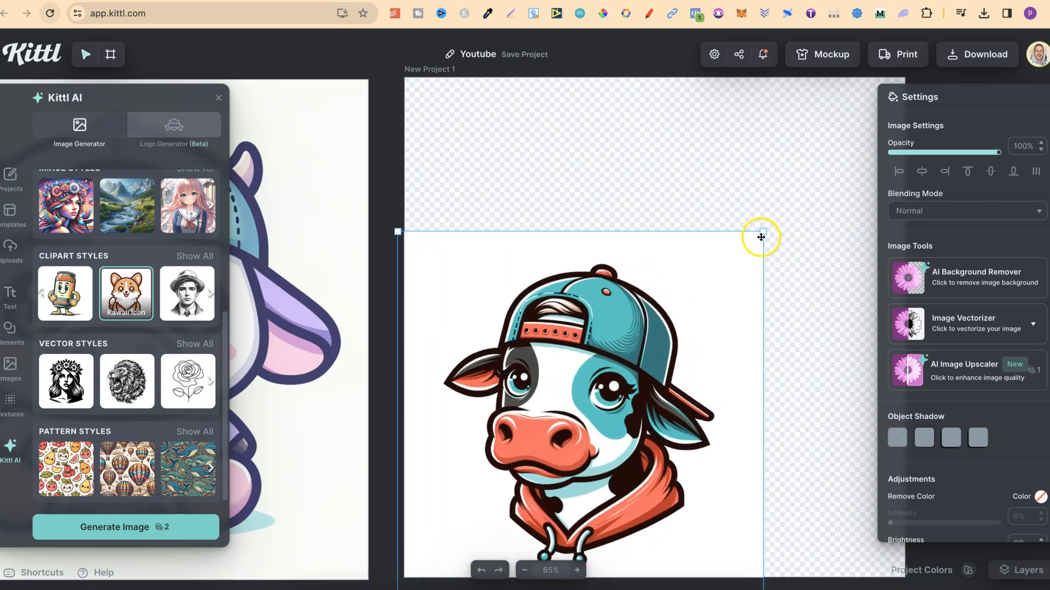
drag(762, 231, 926, 52)
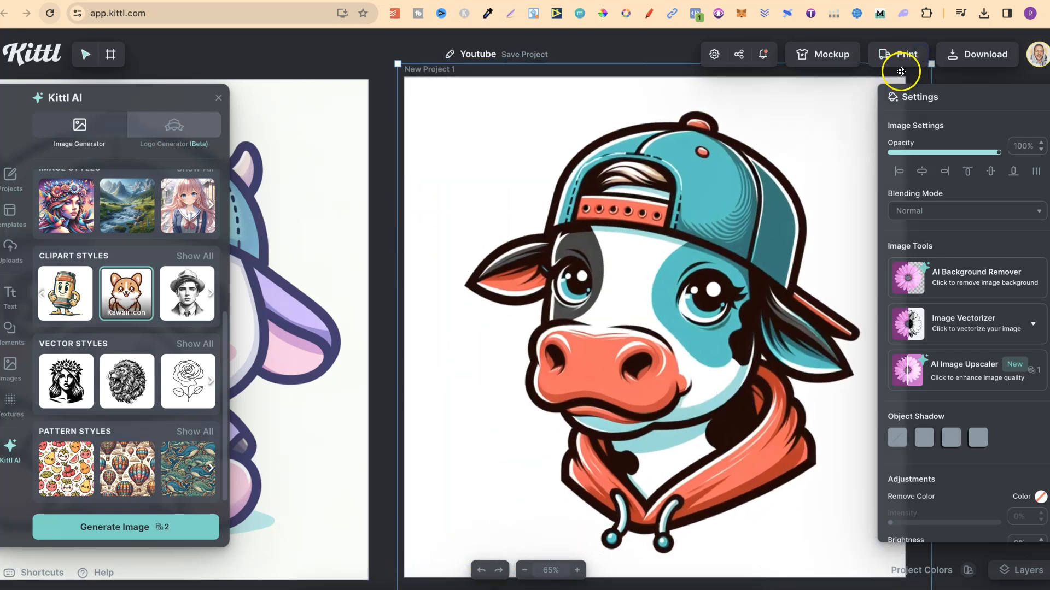
drag(708, 231, 707, 230)
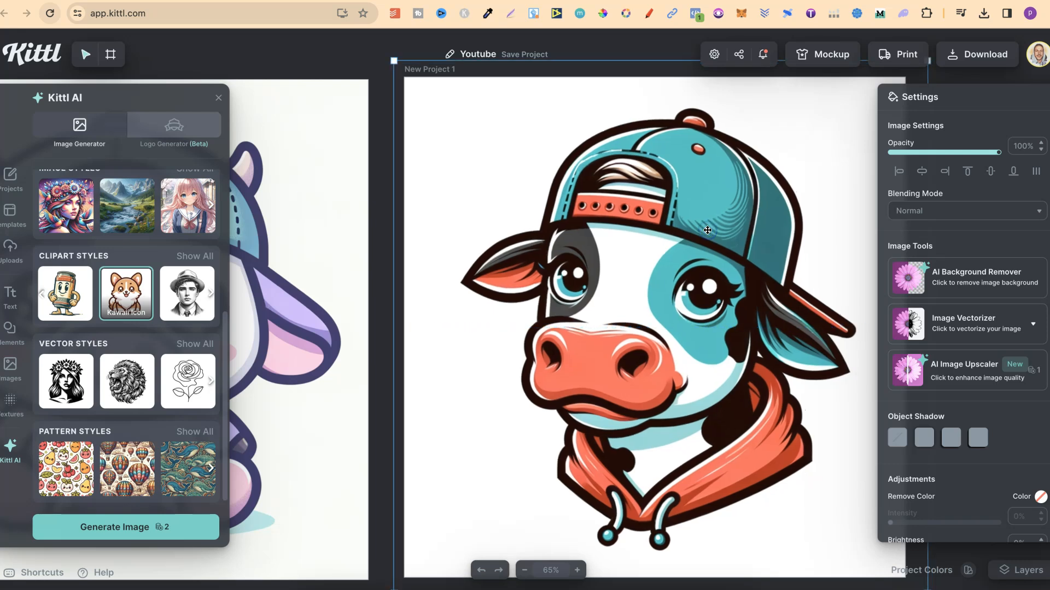
Remove the cow image's background with the AI Background Remover.
click(747, 387)
click(757, 387)
click(1001, 276)
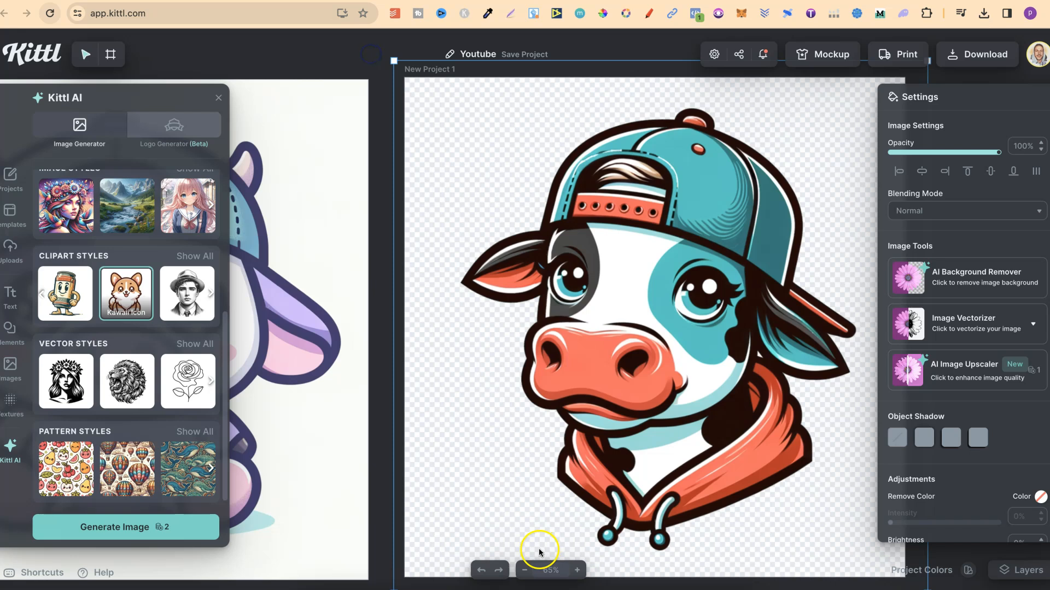
Duplicate the second artboard and place the copy below the first artboard.
click(526, 570)
click(526, 571)
click(569, 228)
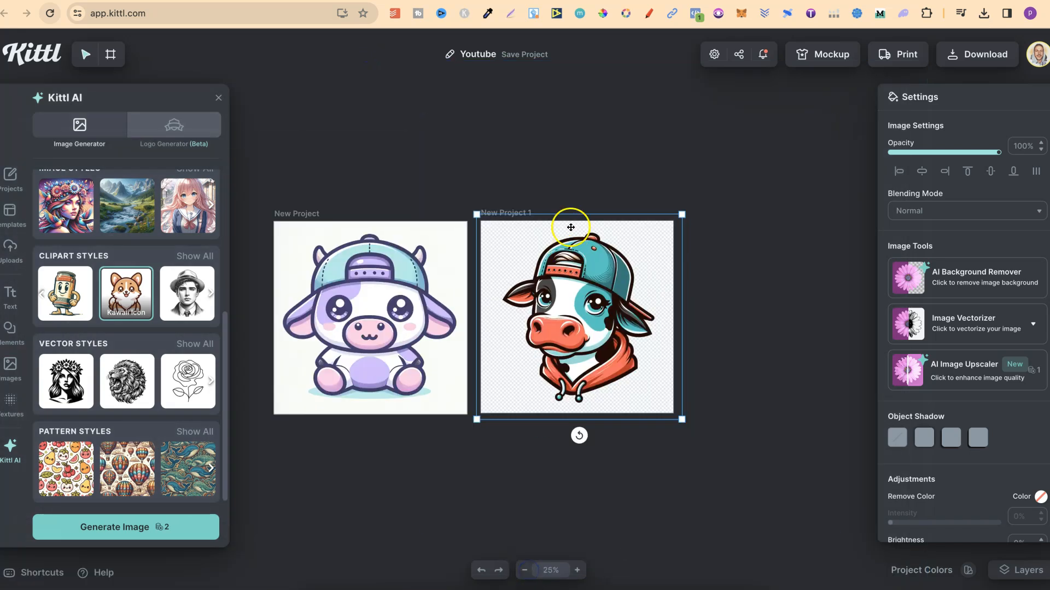
click(511, 213)
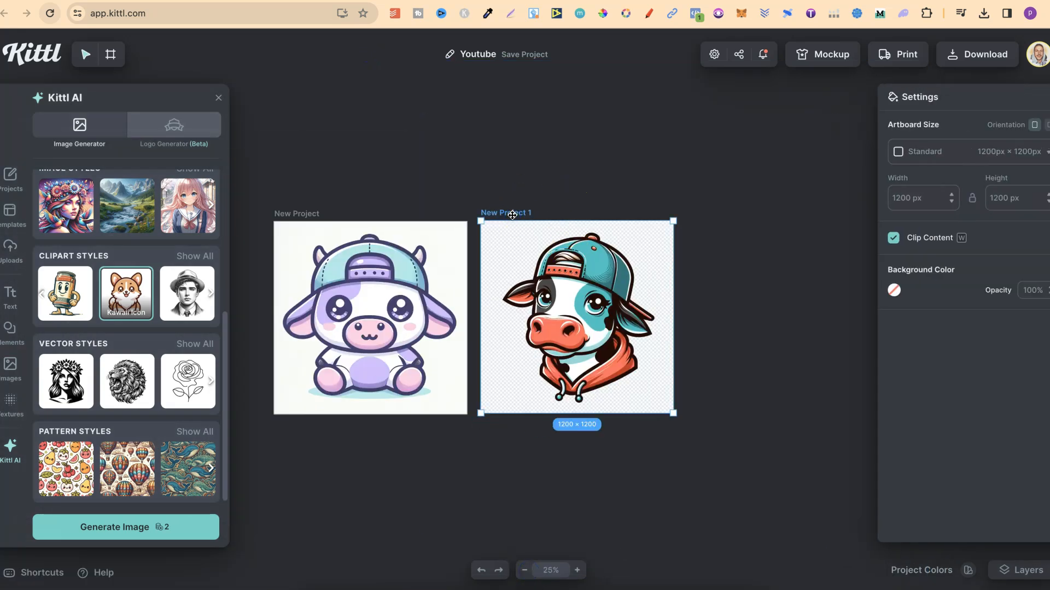
key(ctrl+c)
key(ctrl+v)
drag(475, 208, 316, 422)
Delete the cow image from the new third artboard.
click(366, 537)
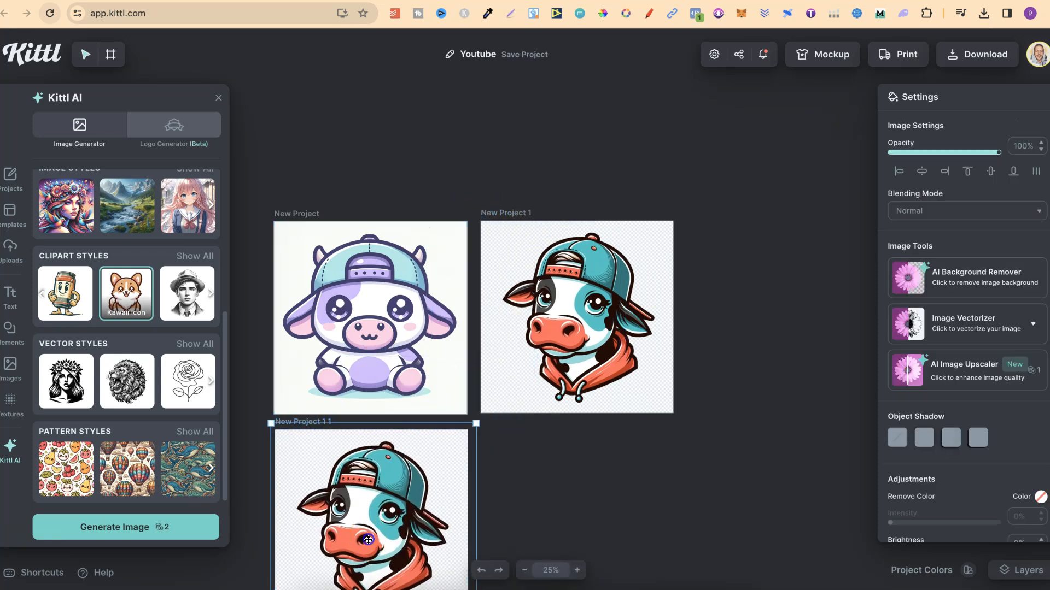
key(Delete)
click(320, 423)
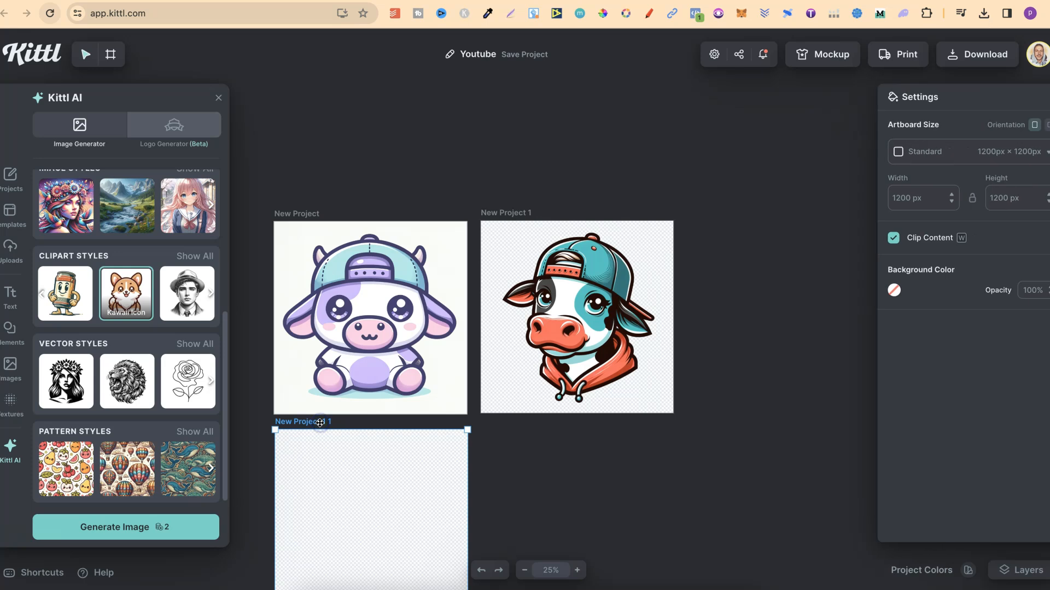
Duplicate the empty third artboard and place the copy below the second artboard.
key(ctrl+c)
key(ctrl+v)
drag(456, 202, 506, 416)
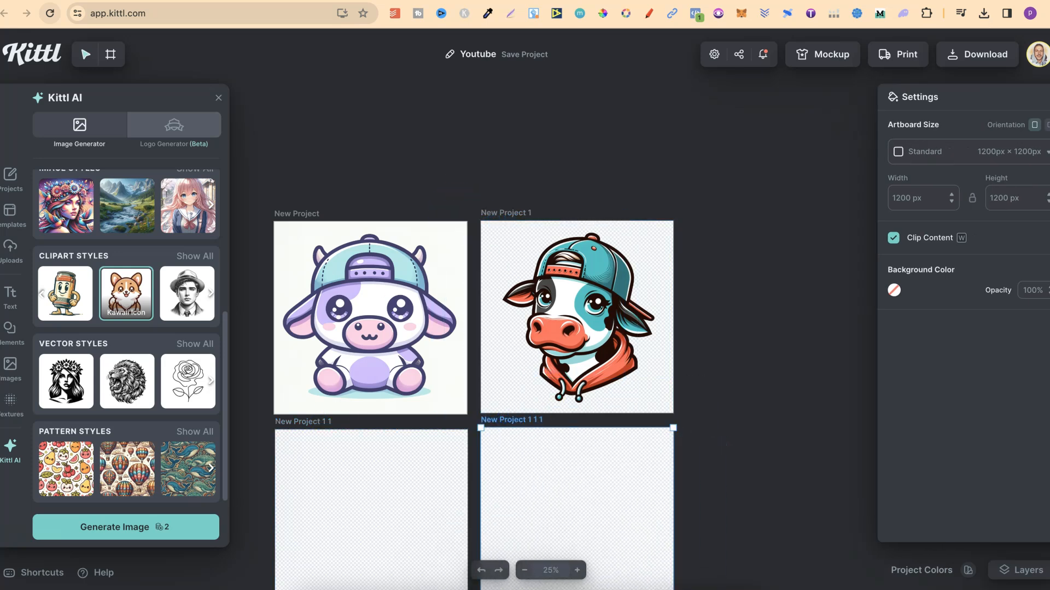
Switch to ChatGPT, go back to the tacos-and-dogs response, and copy its first sticker prompt.
click(723, 3)
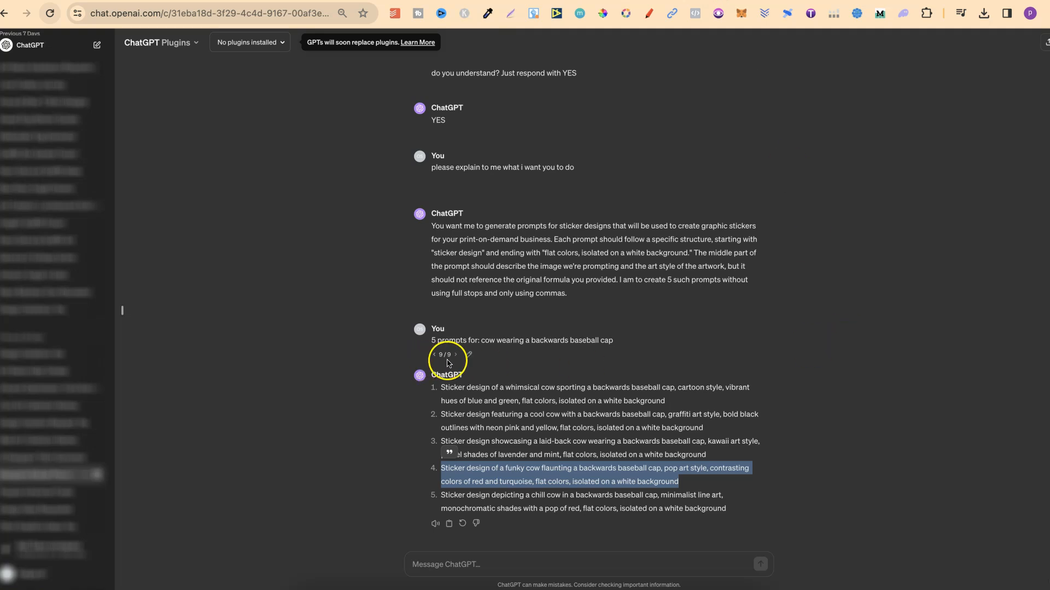
click(434, 355)
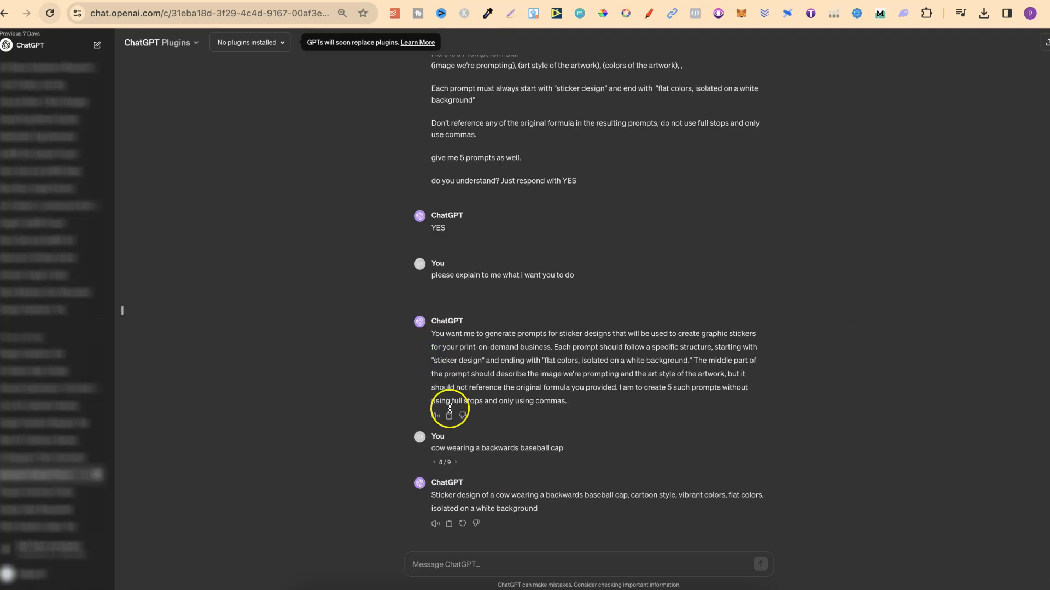
click(434, 464)
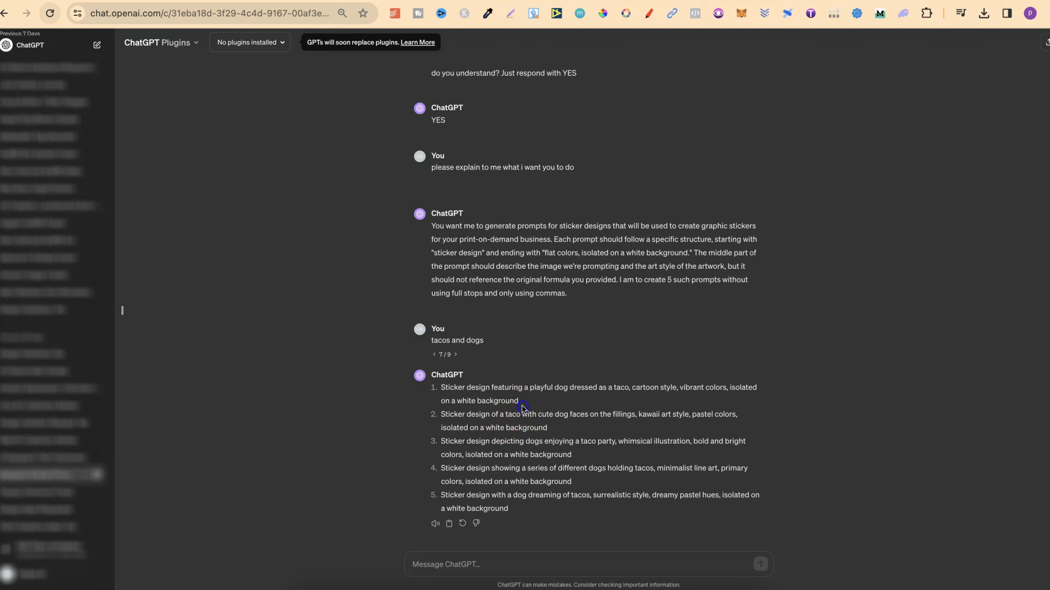
drag(519, 405, 452, 396)
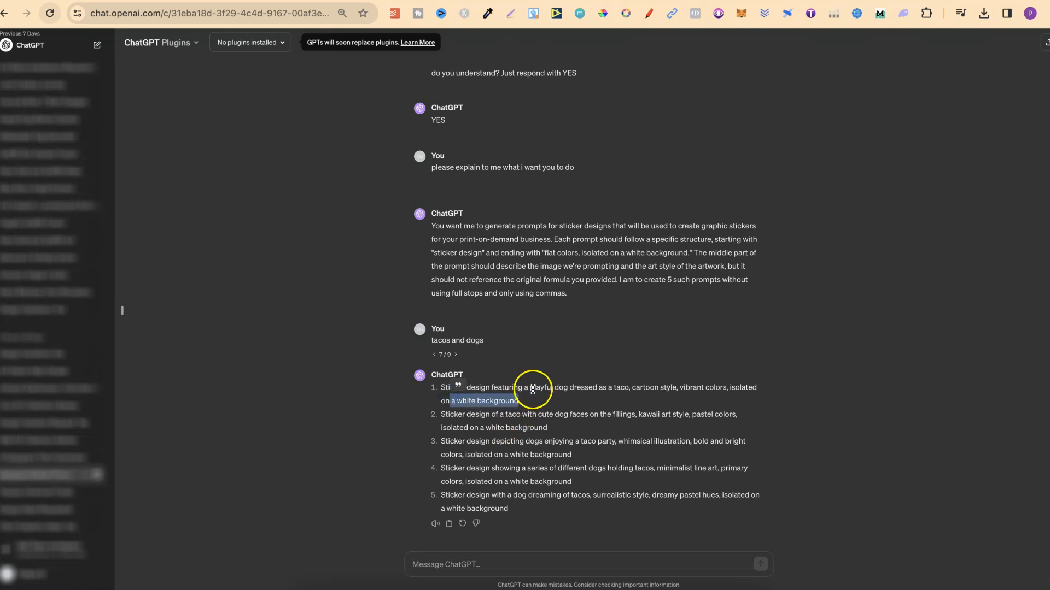
triple_click(532, 390)
right_click(488, 378)
click(517, 410)
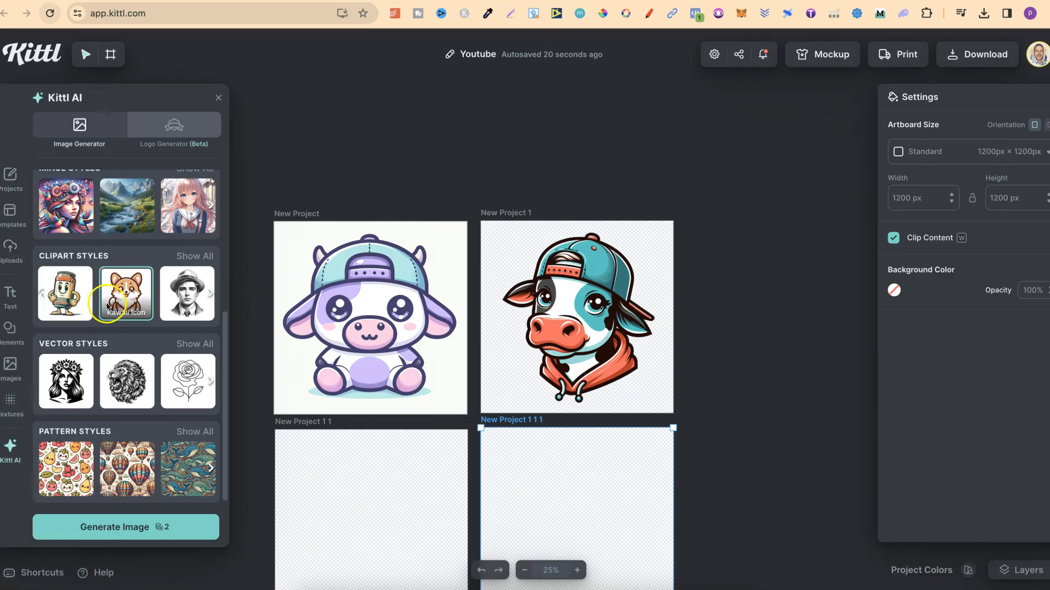
Paste the copied prompt into the Kittl AI prompt and delete its leading 'Sticker design featuring' words.
click(15, 452)
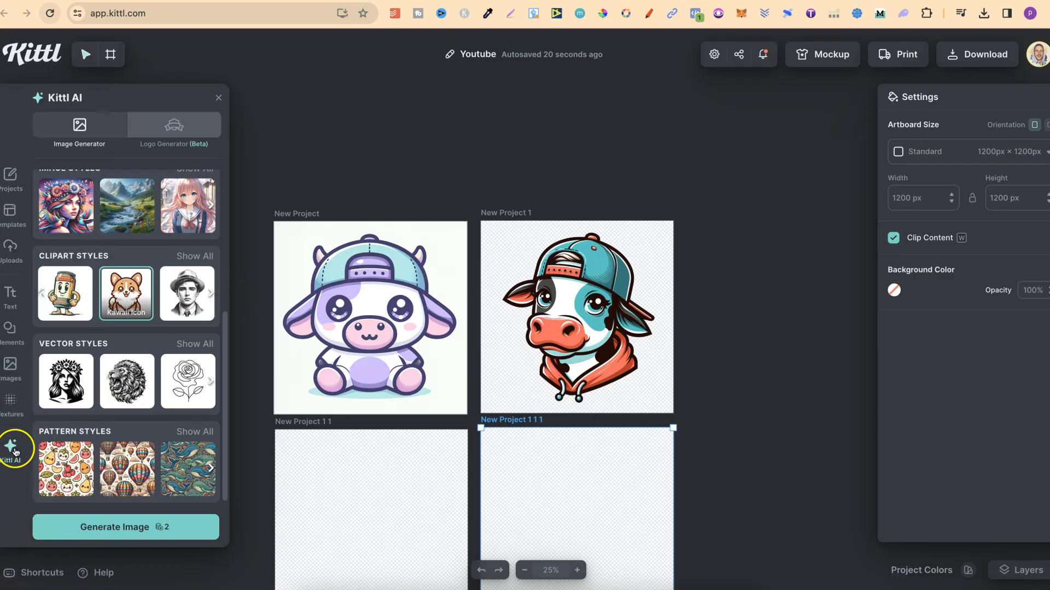
scroll(153, 271, up, 5)
triple_click(120, 219)
key(ctrl+v)
scroll(122, 221, up, 1)
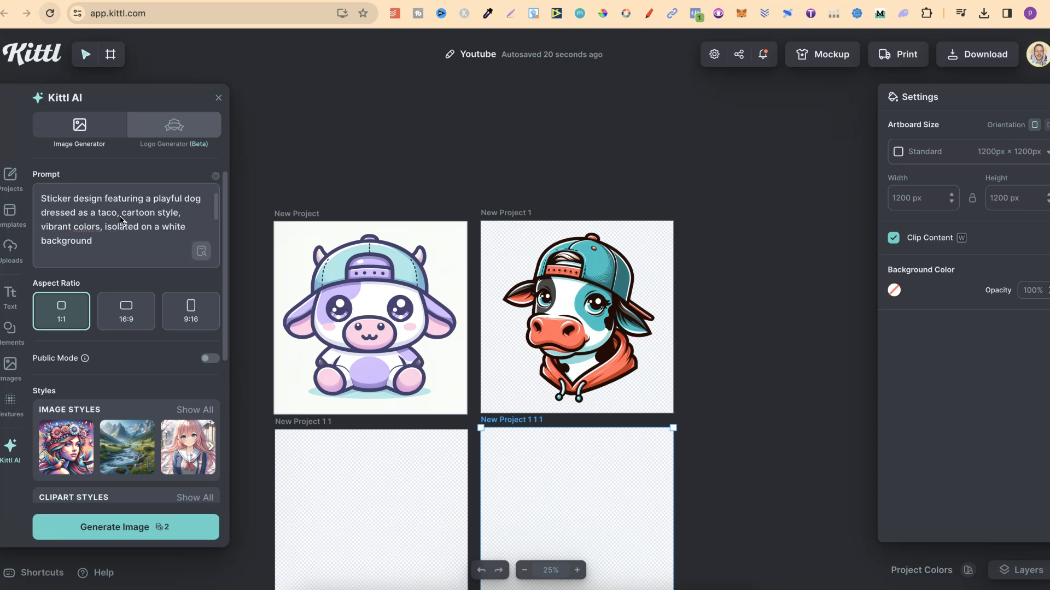
drag(146, 200, 40, 201)
key(BackSpace)
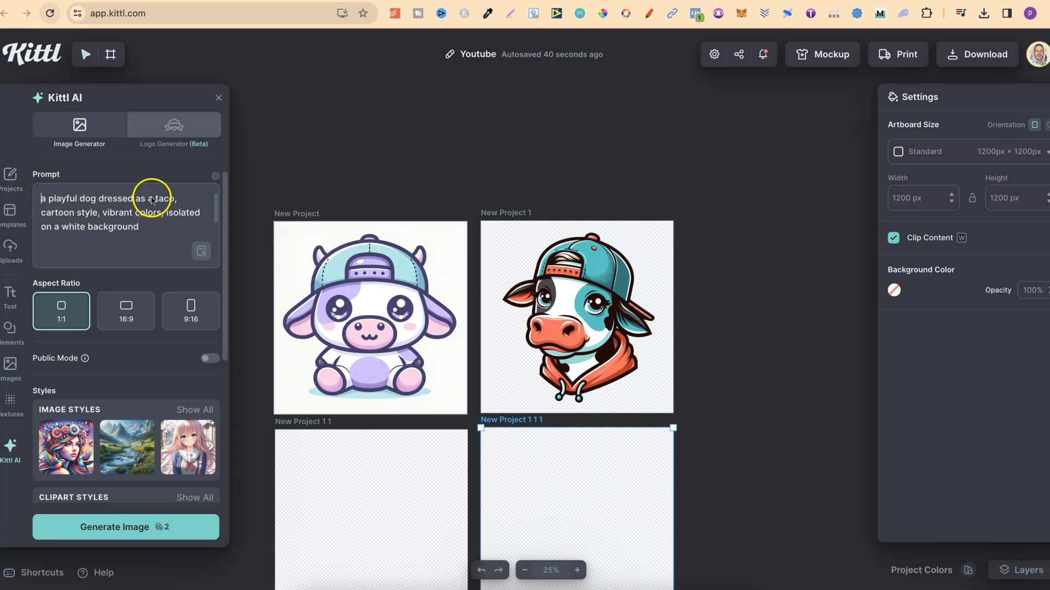
Browse the full list of clipart and vector styles in the image generator.
scroll(174, 387, down, 2)
scroll(174, 387, down, 2)
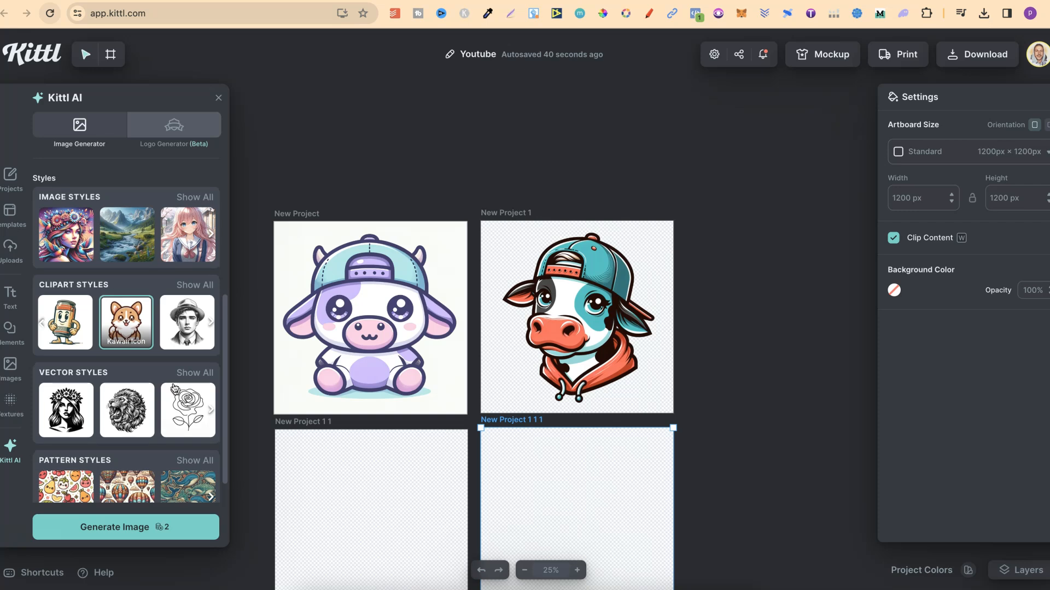
click(202, 285)
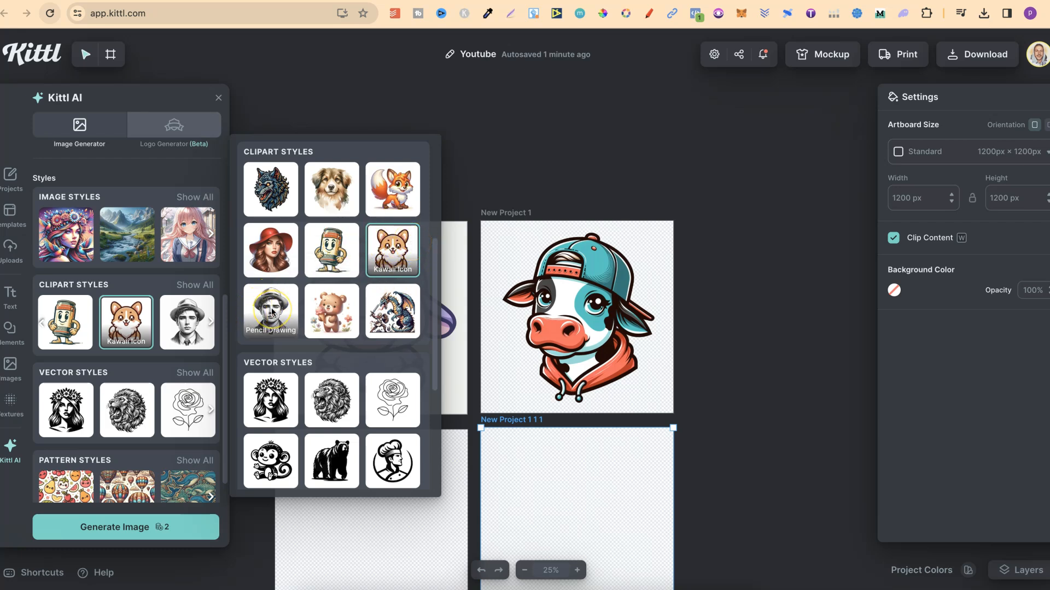
click(331, 316)
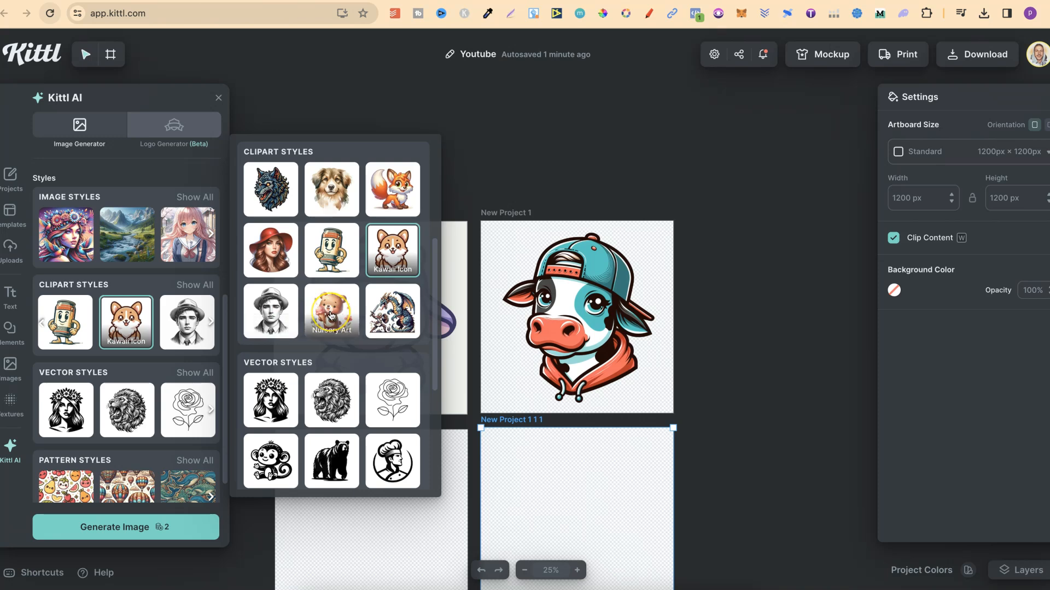
click(384, 316)
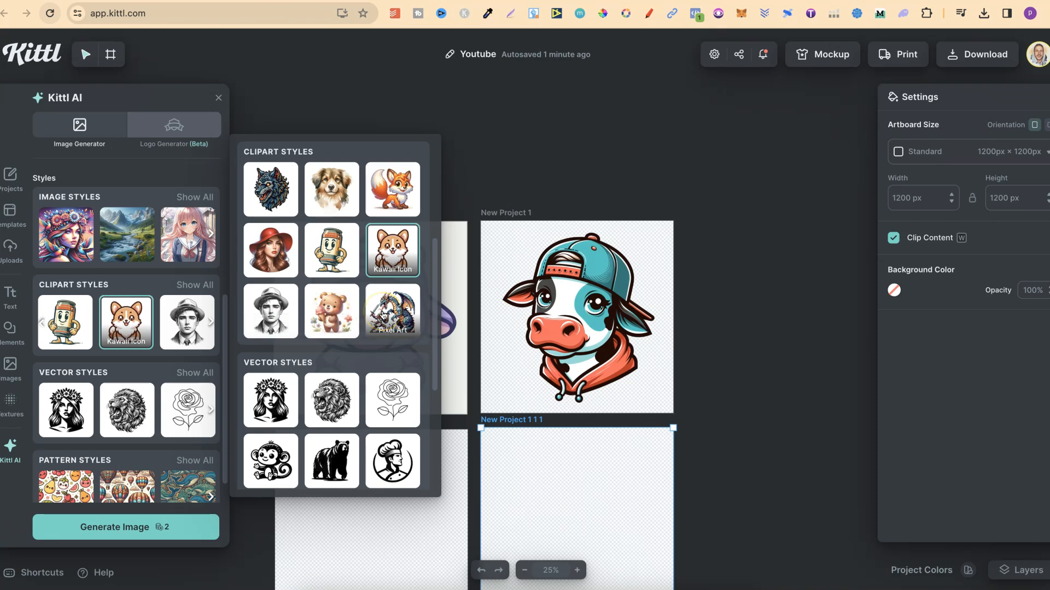
click(336, 322)
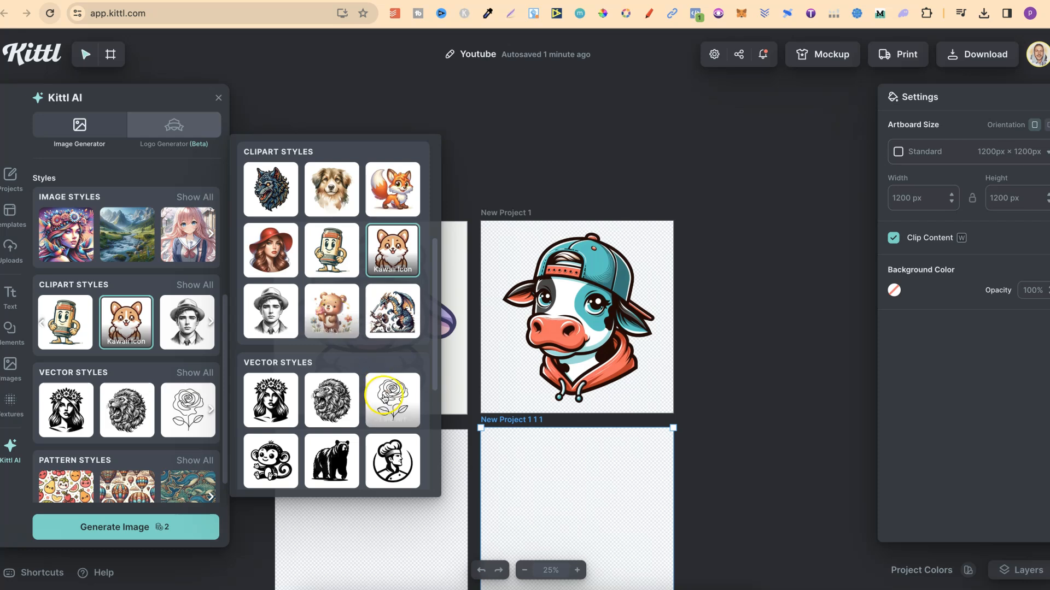
scroll(384, 398, down, 3)
click(372, 410)
click(338, 363)
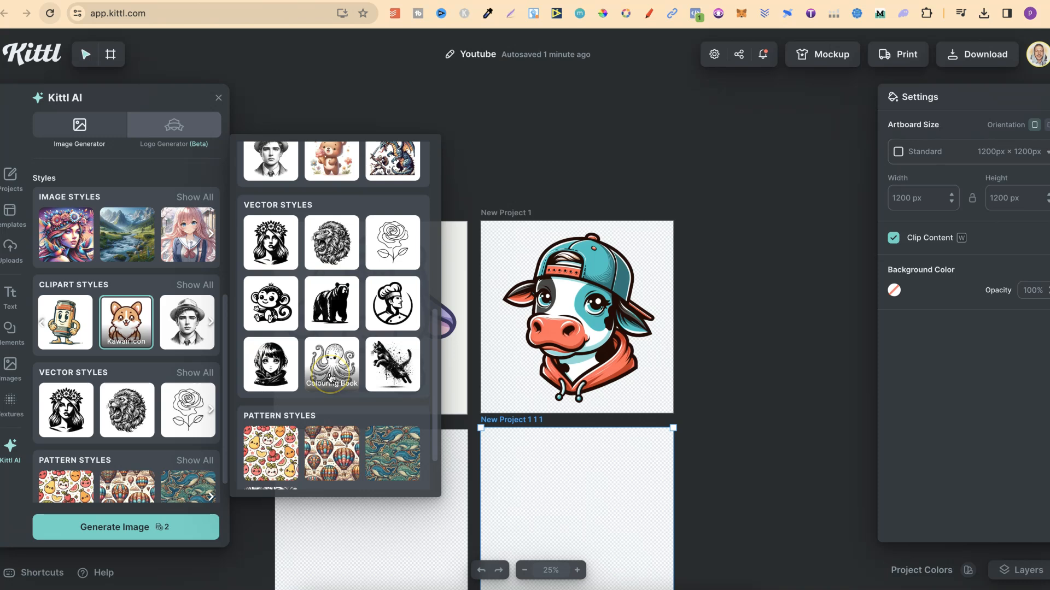
click(332, 376)
scroll(343, 243, up, 3)
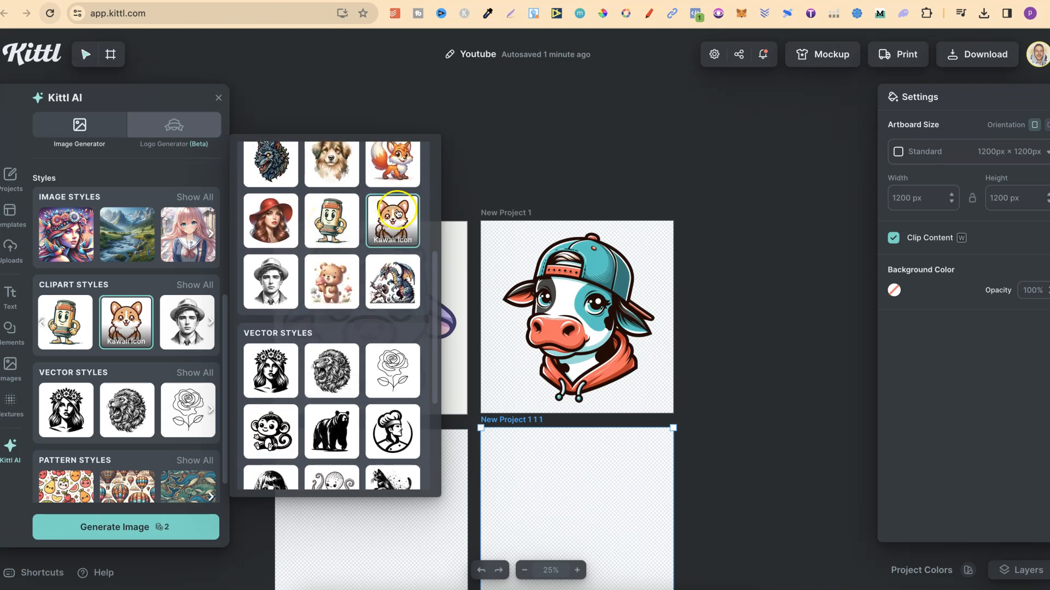
scroll(124, 264, up, 4)
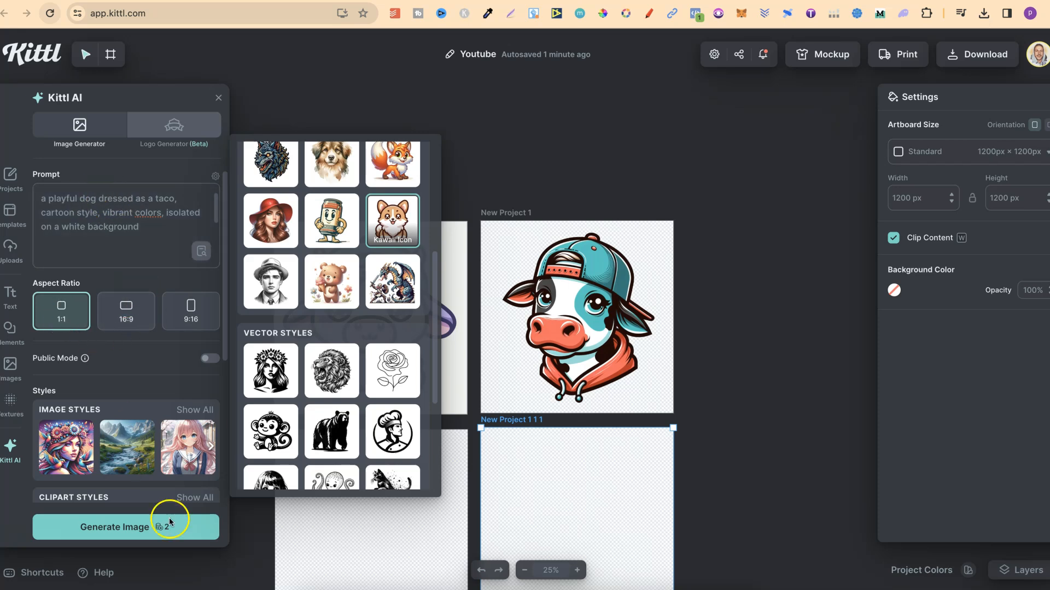
Generate the taco dog image in Kawaii Icon style and select it on the third artboard.
click(153, 527)
scroll(524, 425, down, 5)
scroll(523, 425, left, 2)
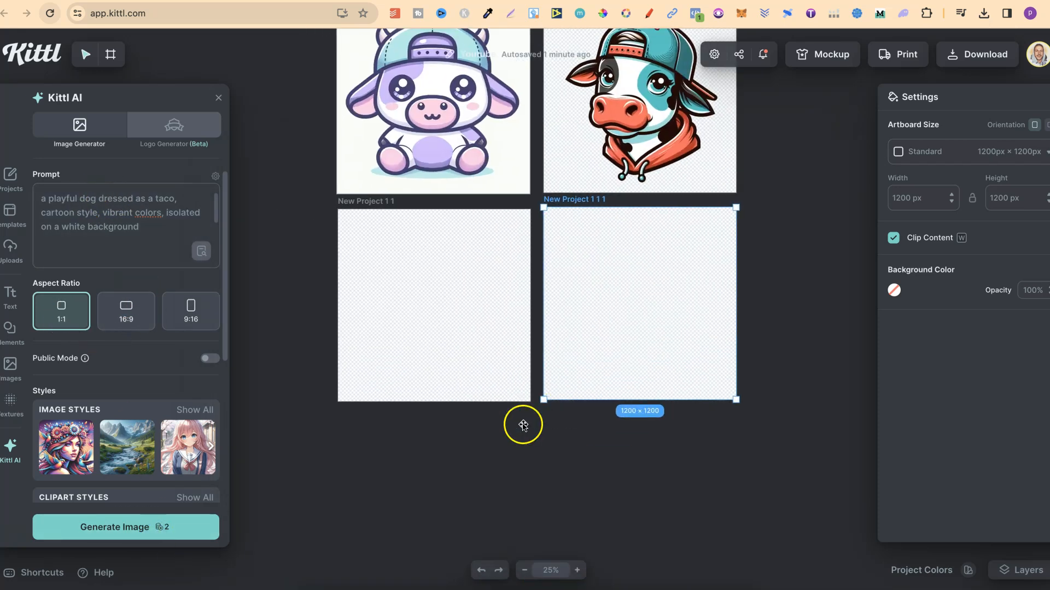
click(457, 293)
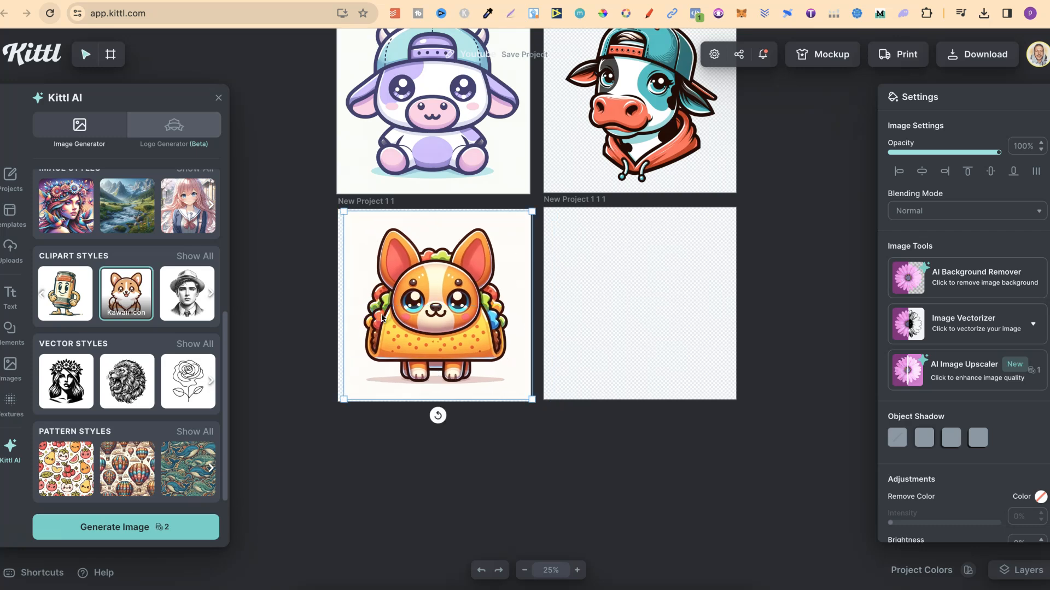
Remove the taco dog image's background with the AI Background Remover.
click(576, 570)
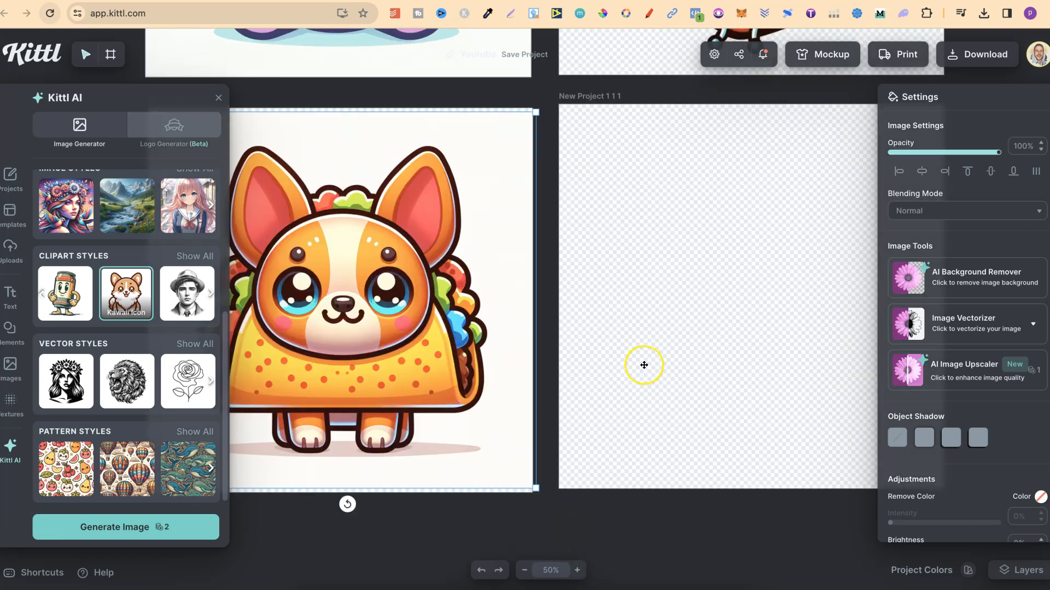
click(938, 288)
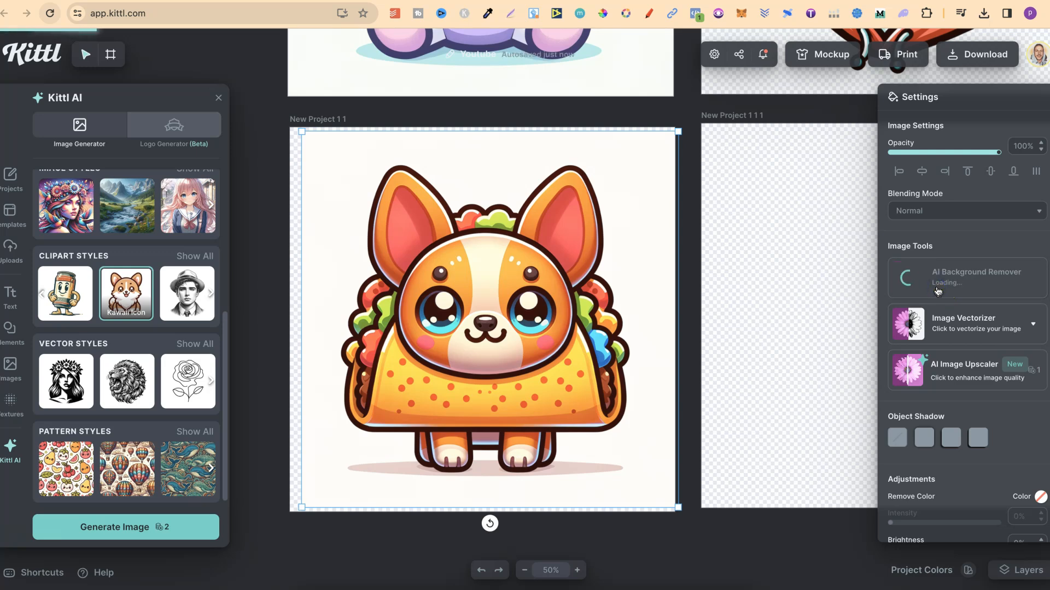
drag(583, 265, 575, 266)
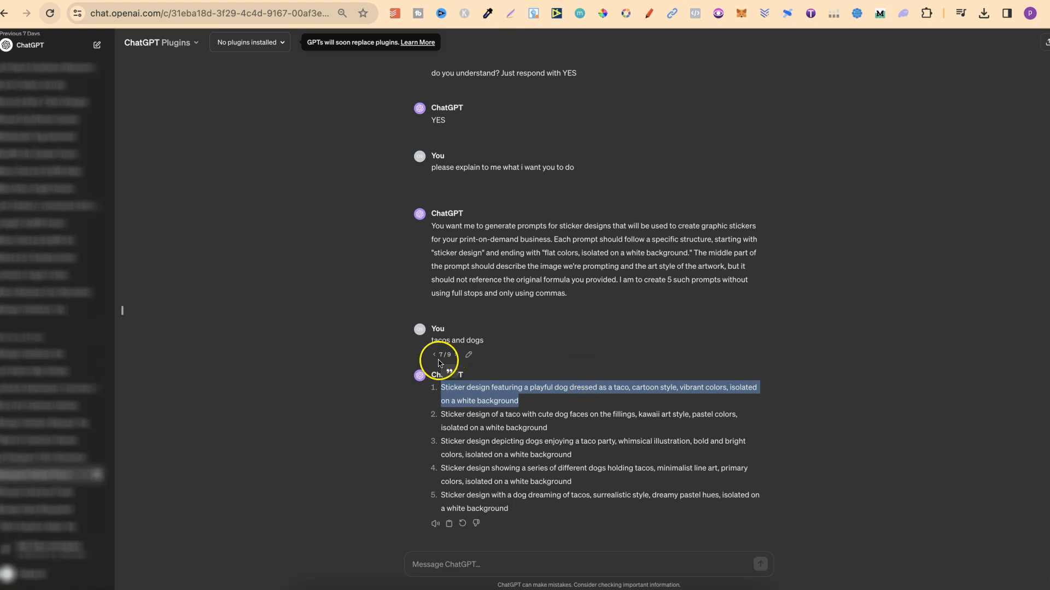
Switch to ChatGPT, go back to the books-and-frog response, and copy its second sticker prompt.
click(433, 356)
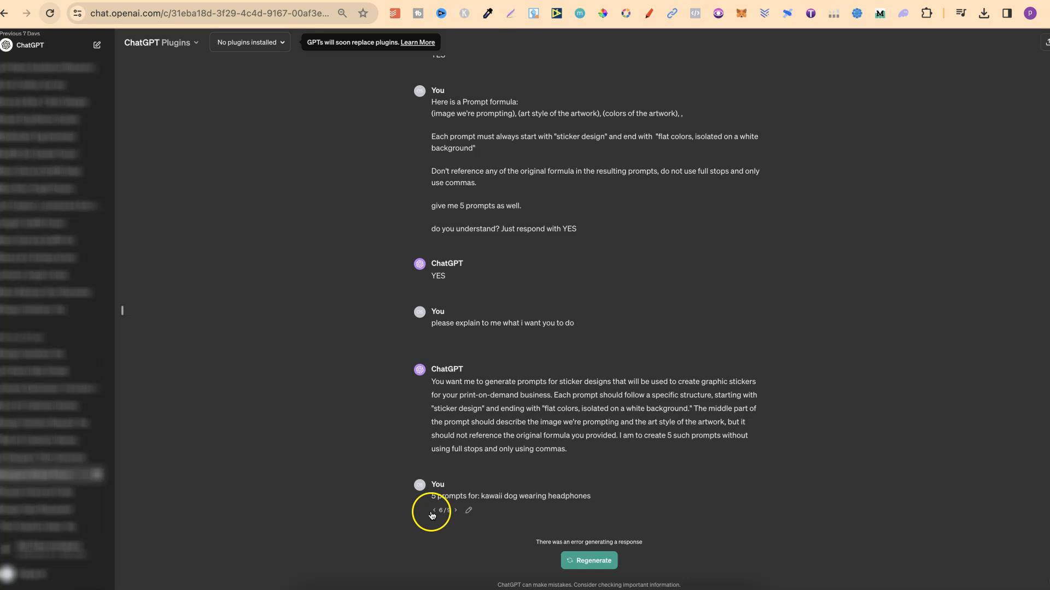
click(434, 510)
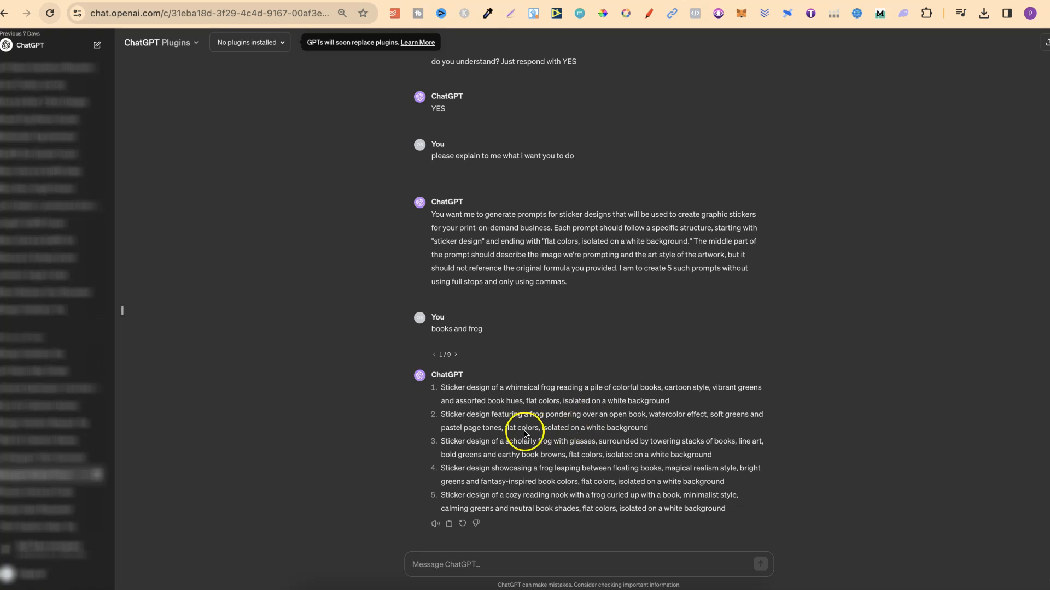
triple_click(557, 427)
right_click(557, 427)
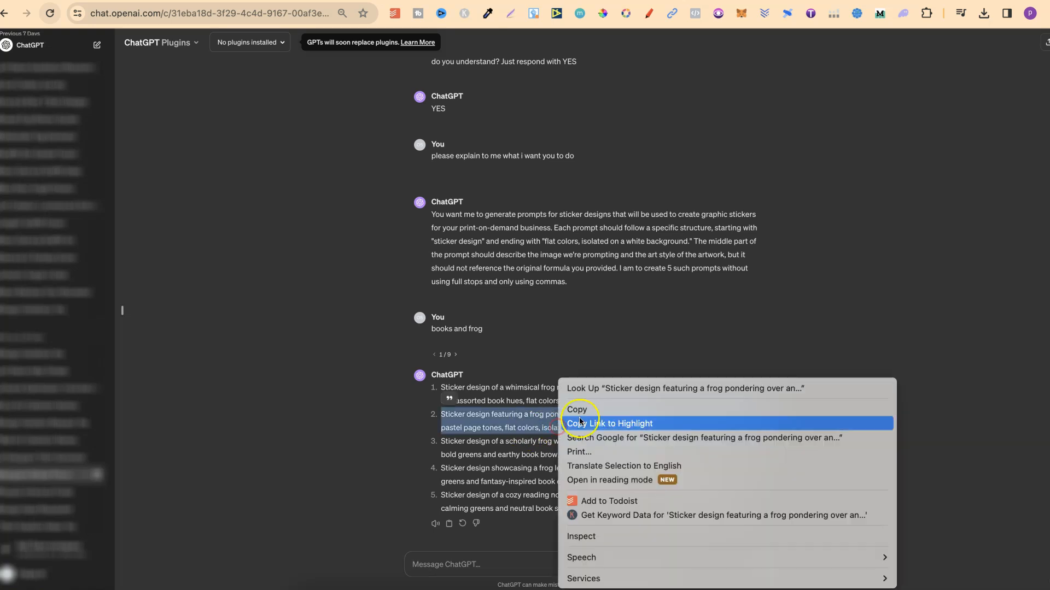
click(584, 409)
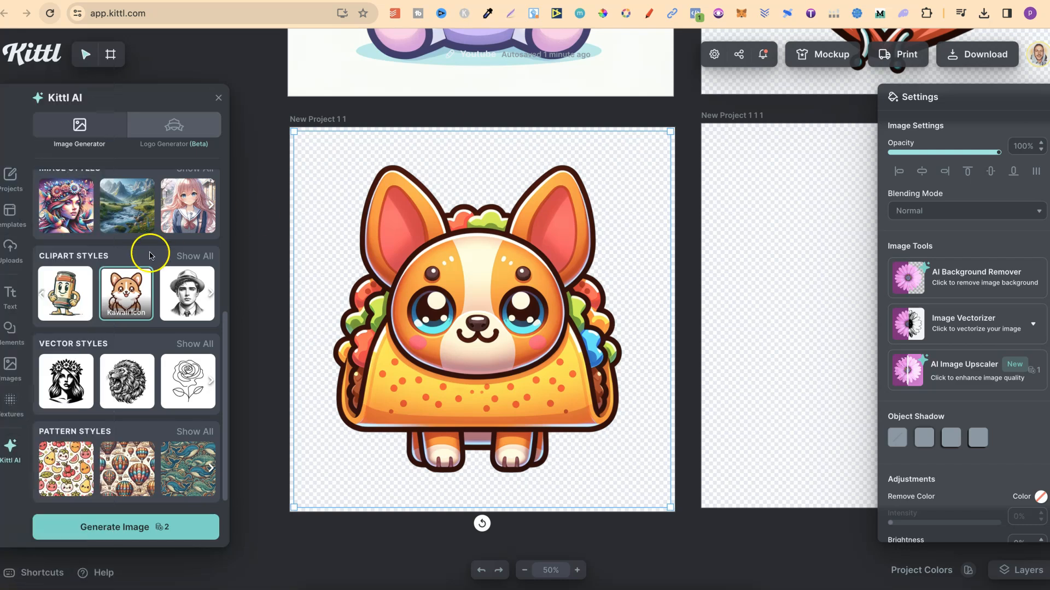
Paste the frog prompt into the Kittl AI prompt and delete its leading 'Sticker design featuring' words.
scroll(147, 251, up, 5)
triple_click(119, 222)
key(ctrl+v)
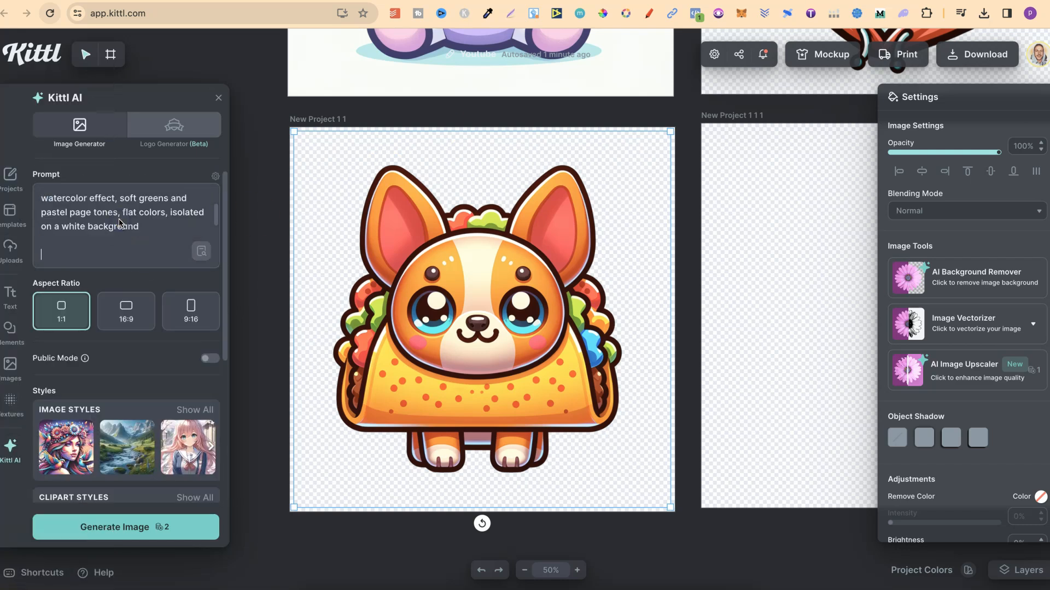
scroll(119, 223, up, 2)
drag(146, 201, 36, 200)
key(BackSpace)
scroll(157, 386, down, 2)
scroll(162, 387, up, 2)
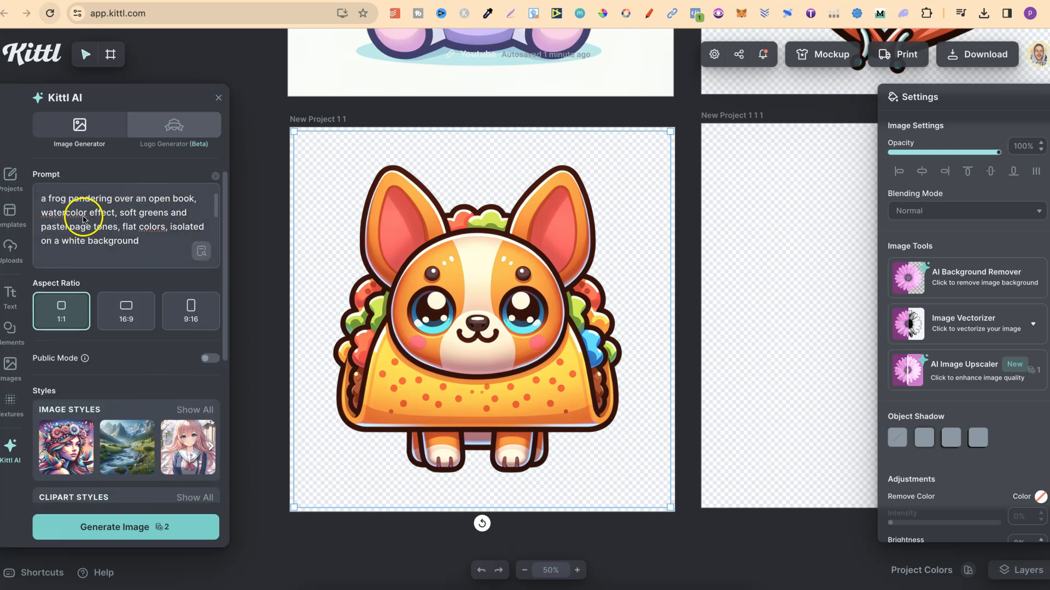
Pick the Watercolor clipart style, select the fourth artboard, and generate the frog image onto it.
scroll(160, 392, down, 3)
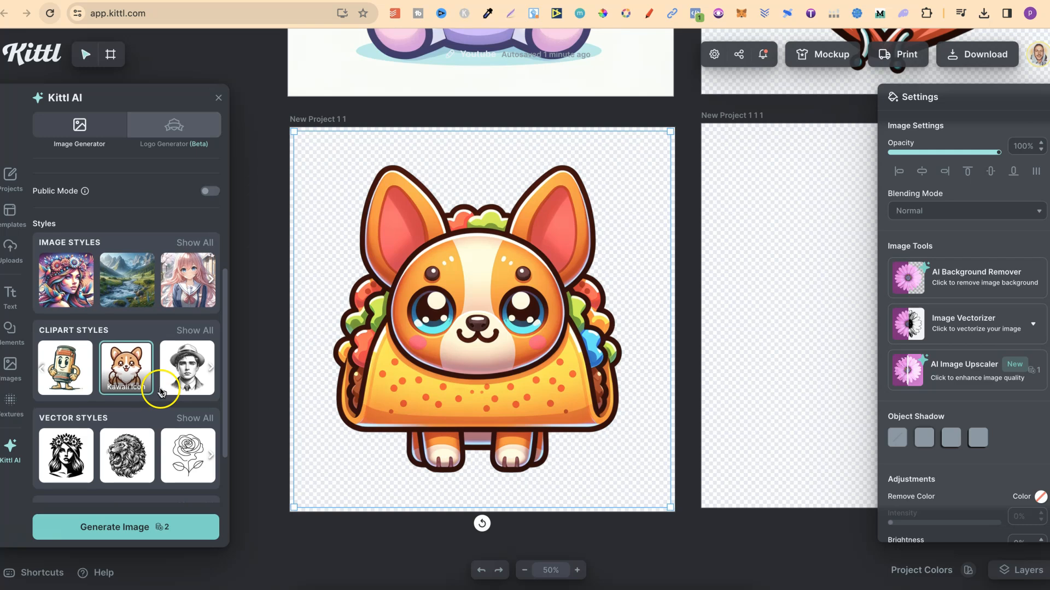
click(194, 331)
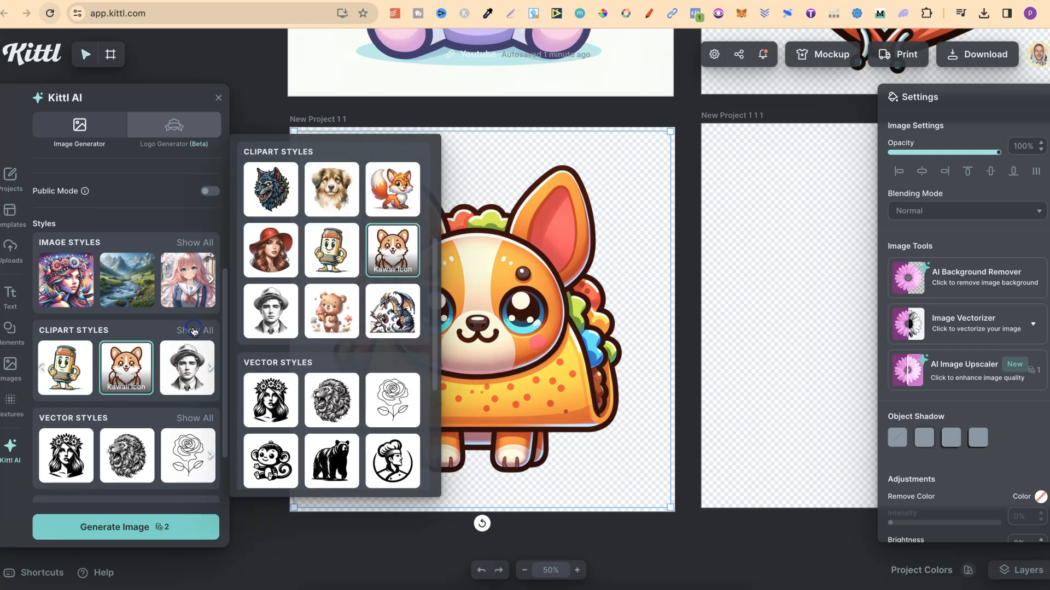
click(334, 188)
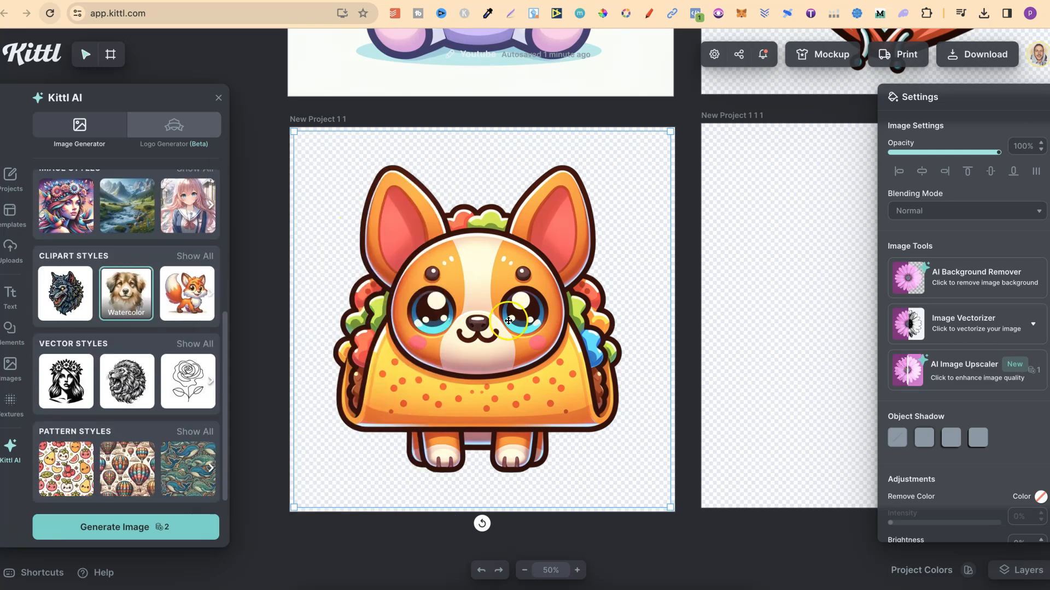
click(853, 301)
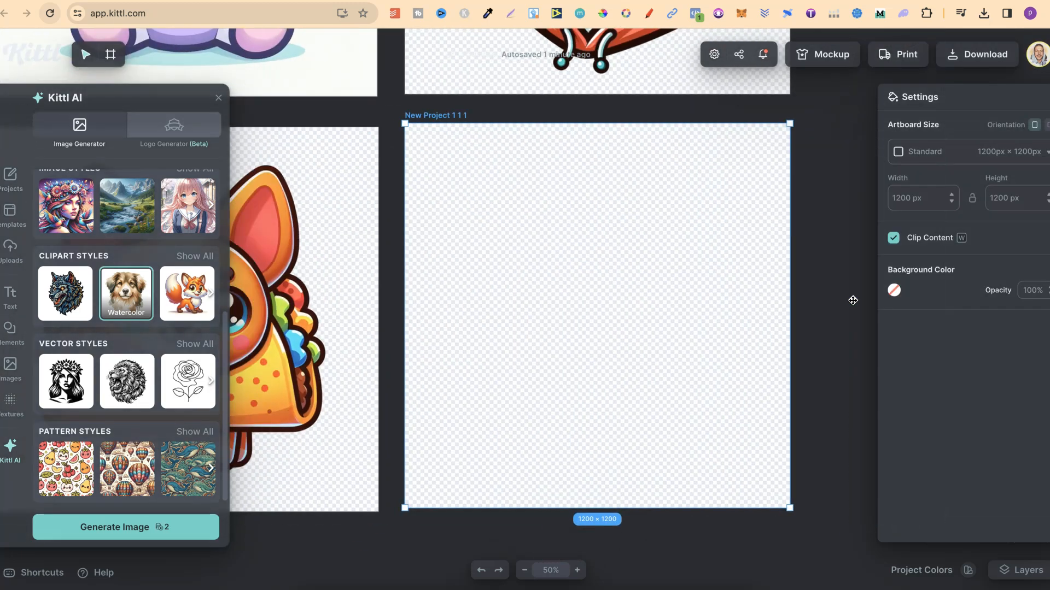
click(125, 530)
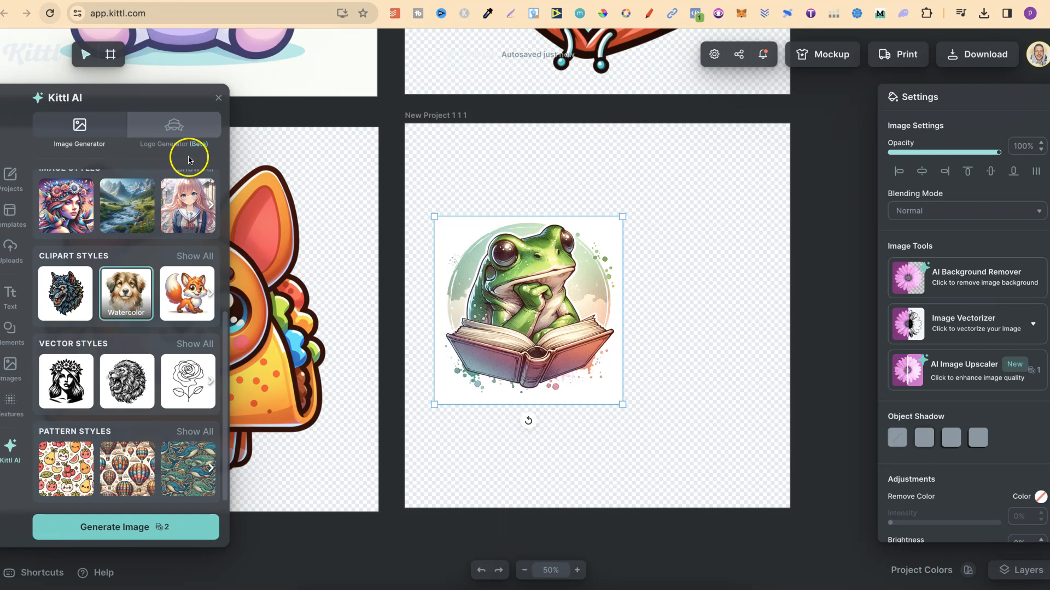
Close the Kittl AI panel and enlarge the frog image to fill the fourth artboard.
click(219, 99)
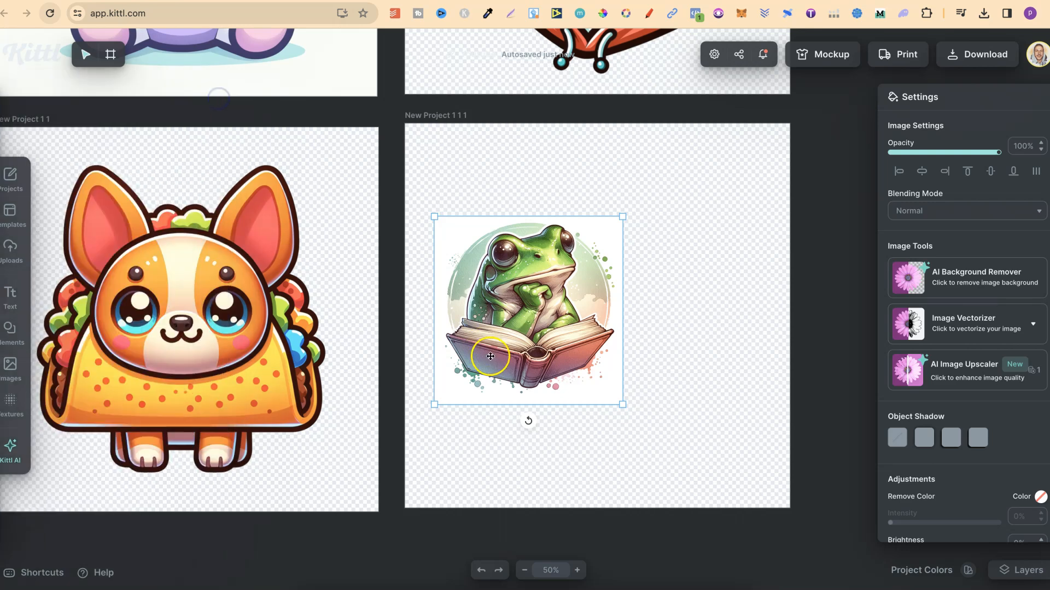
drag(624, 405, 734, 508)
drag(434, 217, 399, 181)
drag(731, 181, 795, 119)
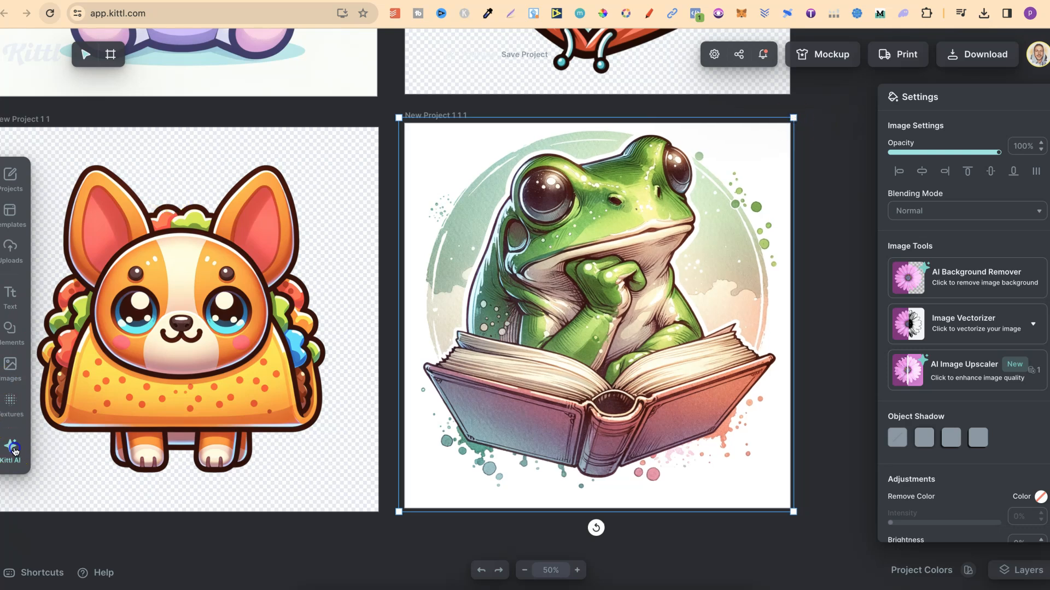
Reopen the Kittl AI panel and highlight the 'flat colors' phrase in the frog prompt.
click(13, 450)
scroll(100, 253, up, 5)
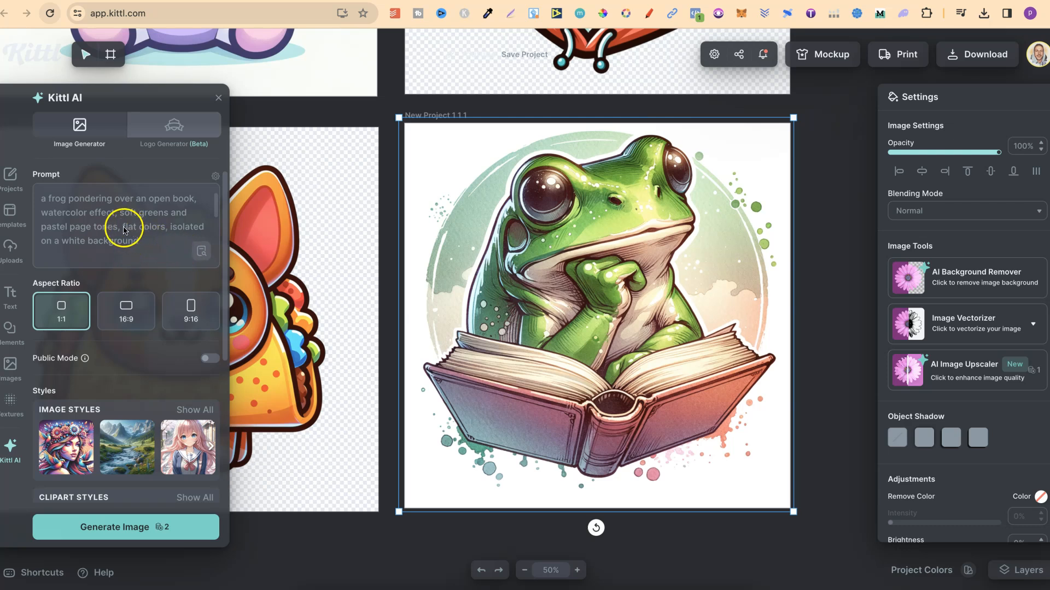
drag(123, 227, 159, 231)
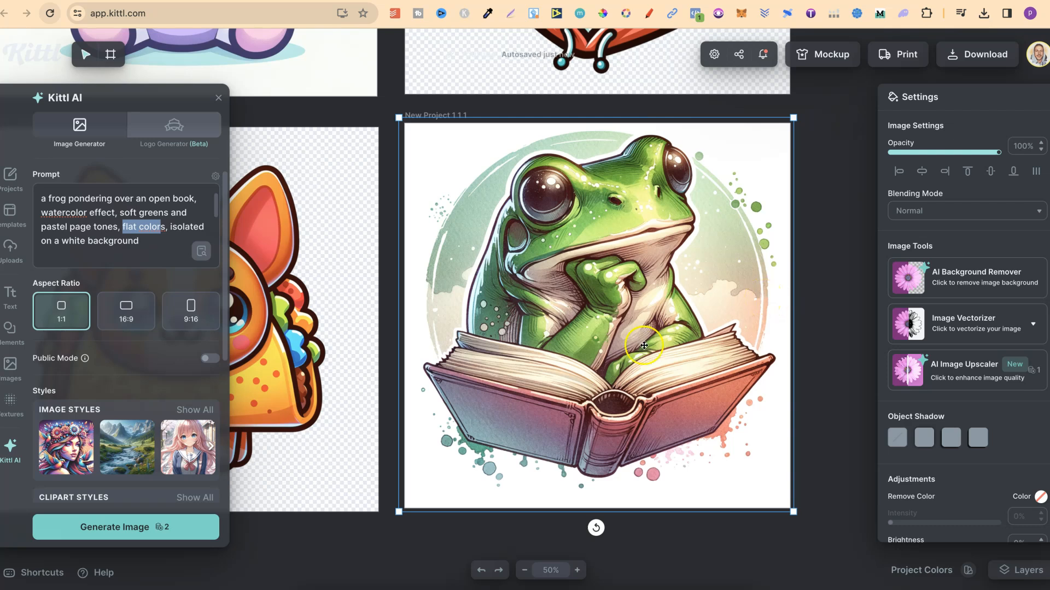
Remove the frog image's background with the AI Background Remover, undoing and redoing the removal.
click(967, 277)
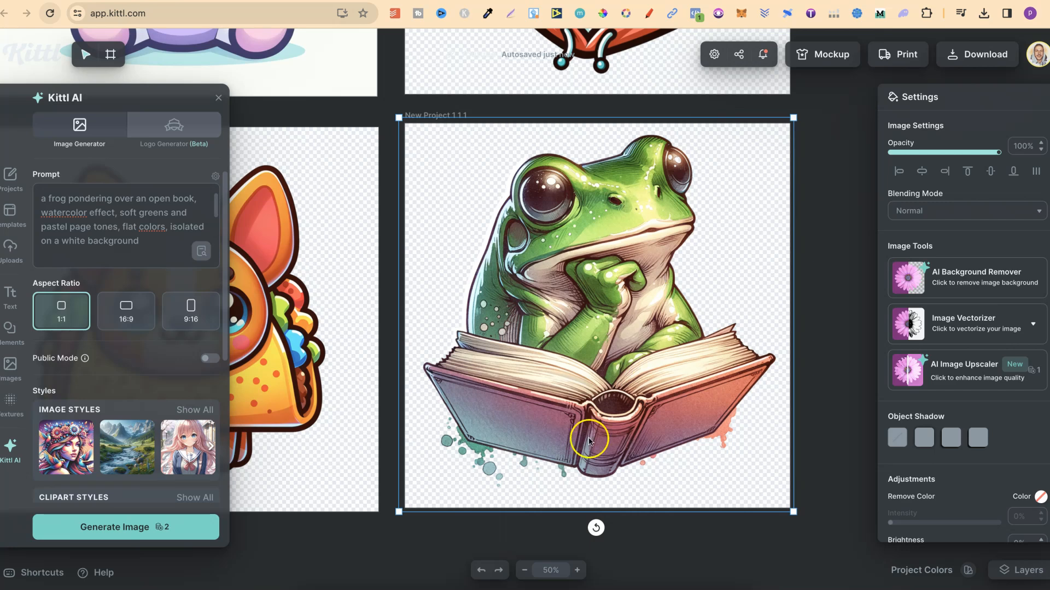
click(480, 570)
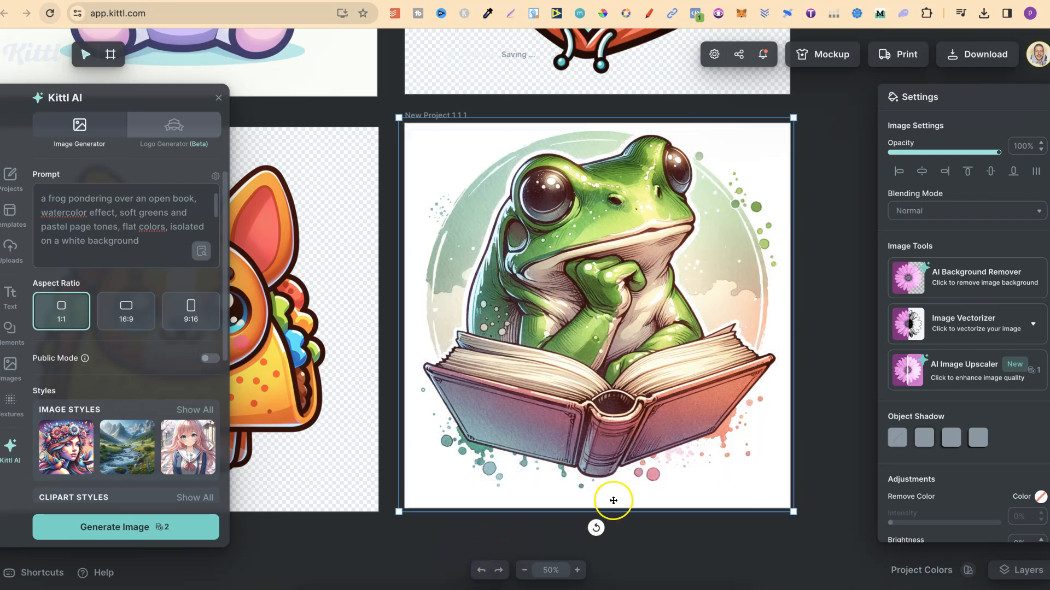
click(498, 571)
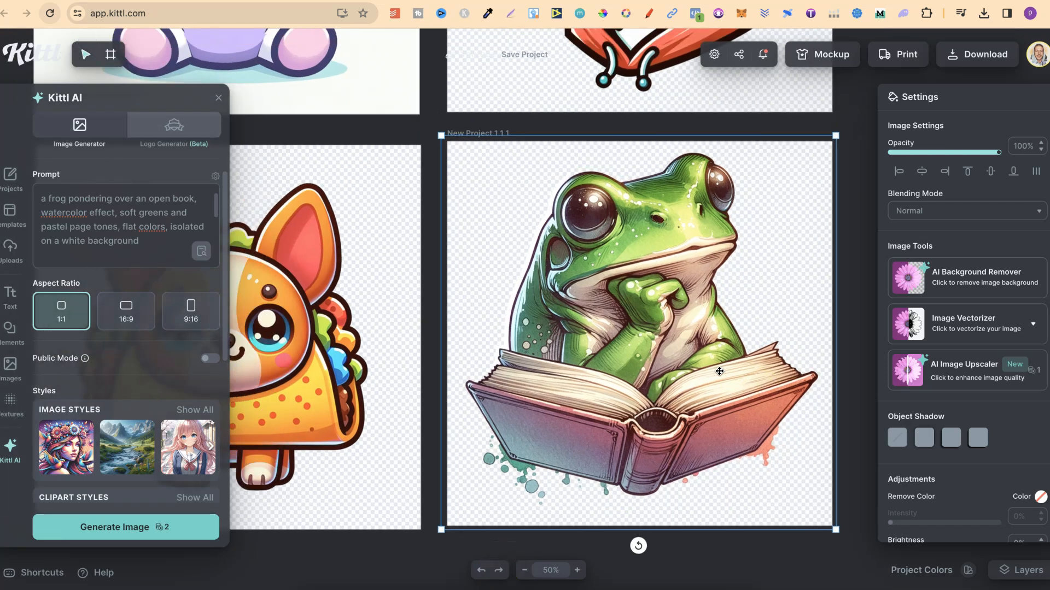
Zoom out to see all four artboards and highlight 'flat colors' in the prompt once more.
click(524, 570)
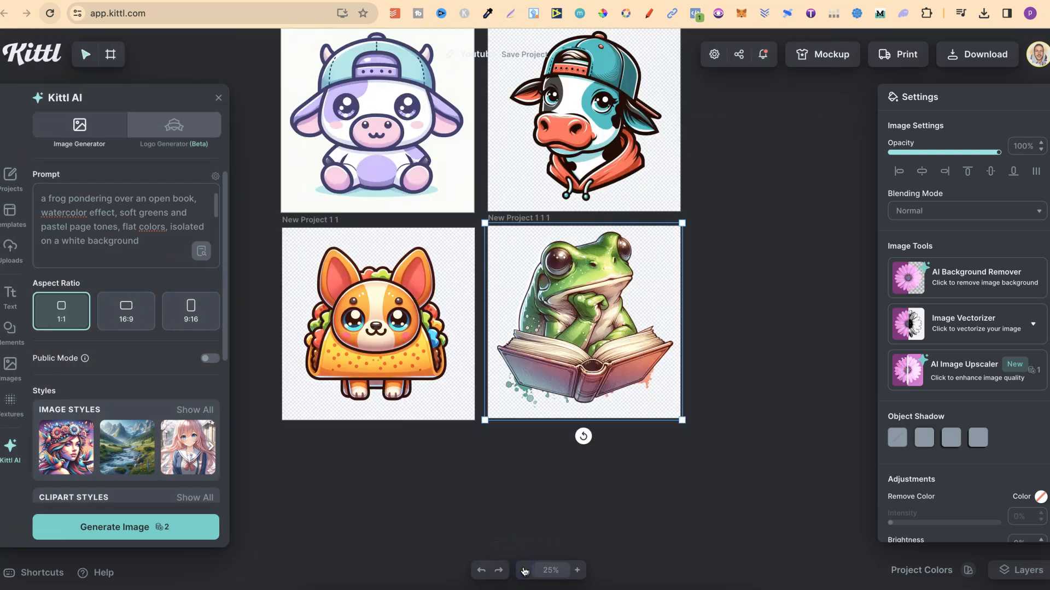
scroll(813, 308, up, 2)
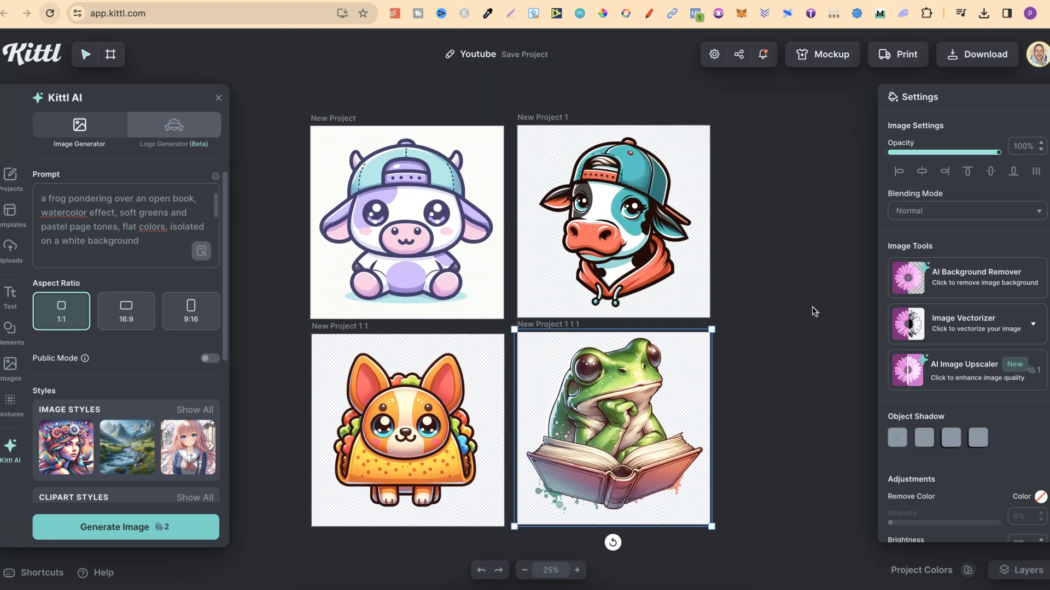
click(769, 329)
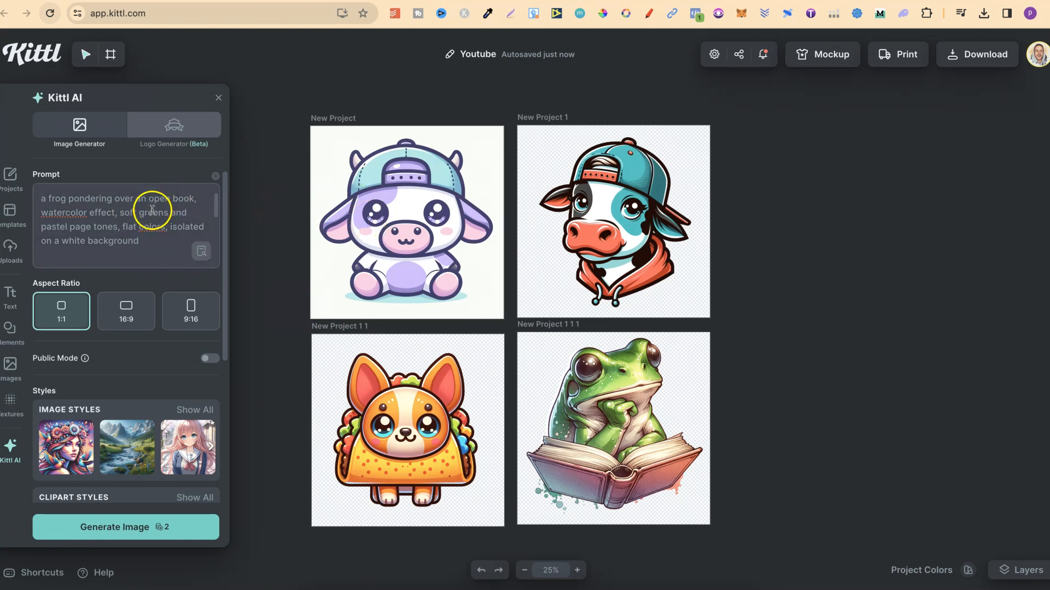
drag(120, 228, 166, 230)
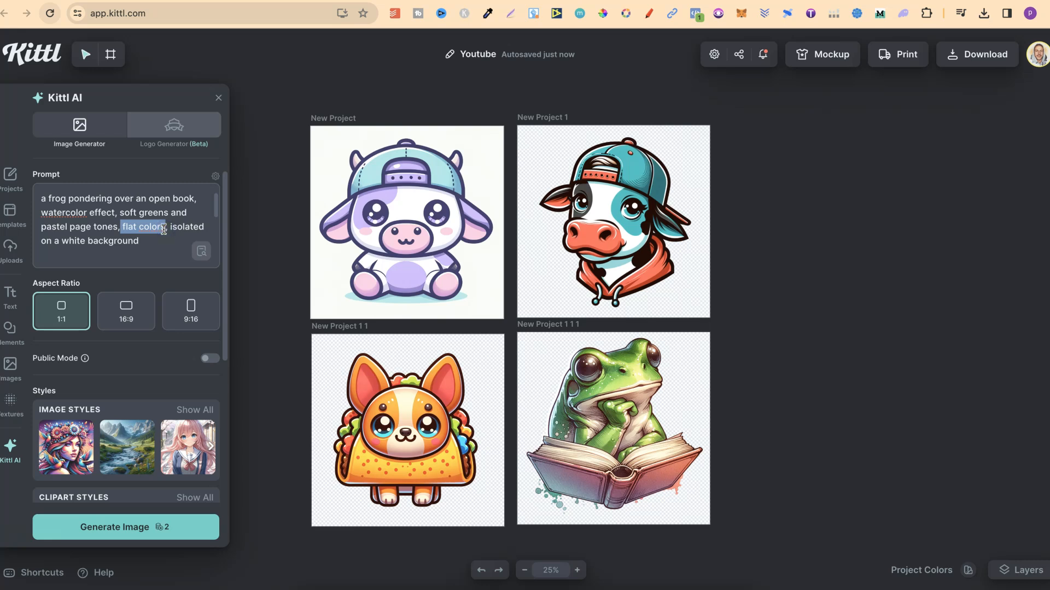
Inspect the sticker images on the artboards, zooming in and out around the cow and taco-dog designs.
click(609, 202)
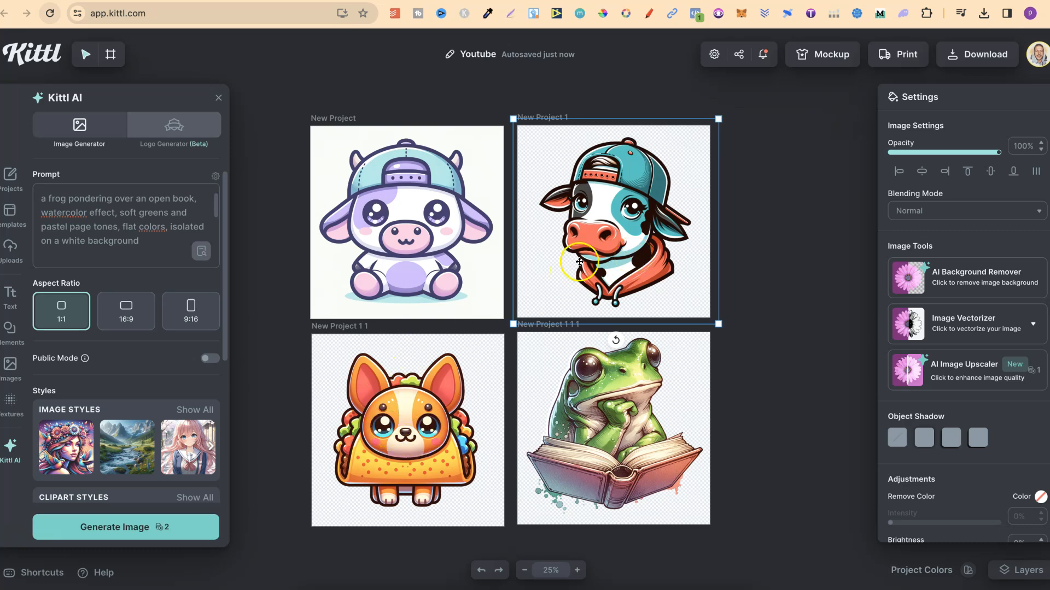
click(578, 570)
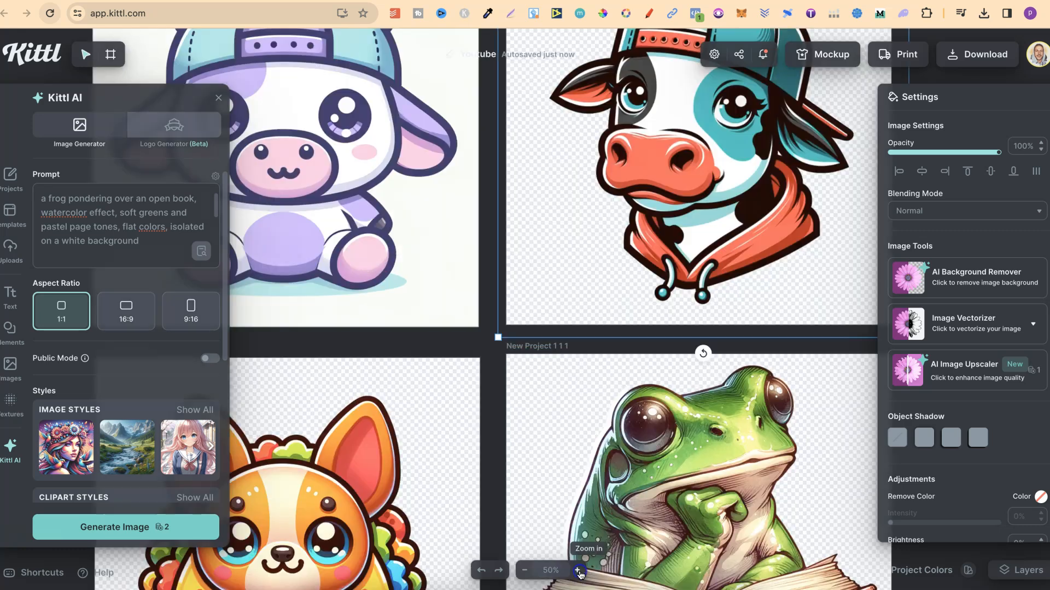
click(578, 571)
scroll(656, 417, down, 10)
scroll(656, 417, left, 8)
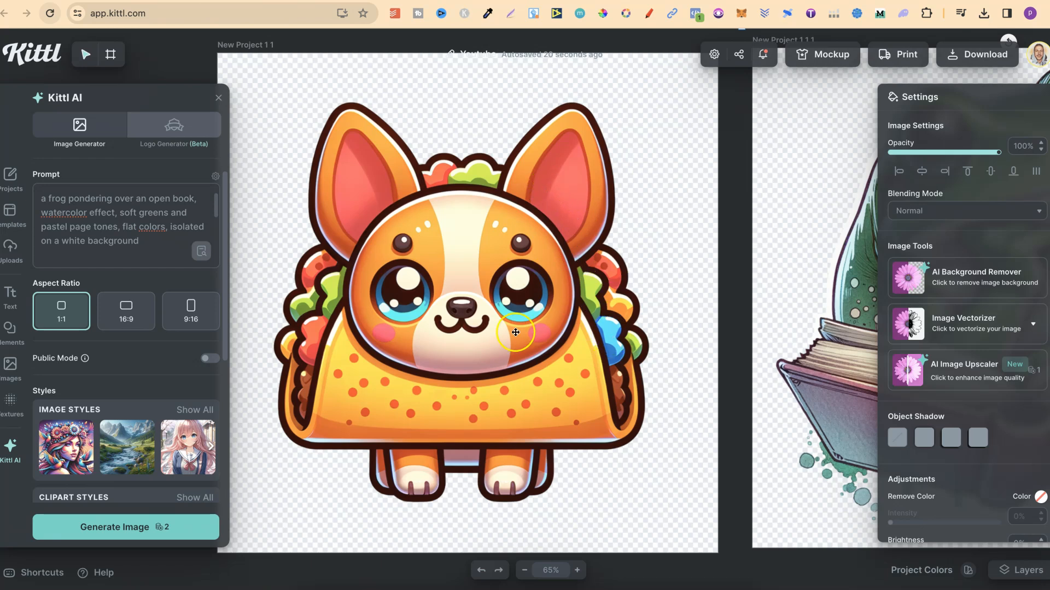
click(523, 571)
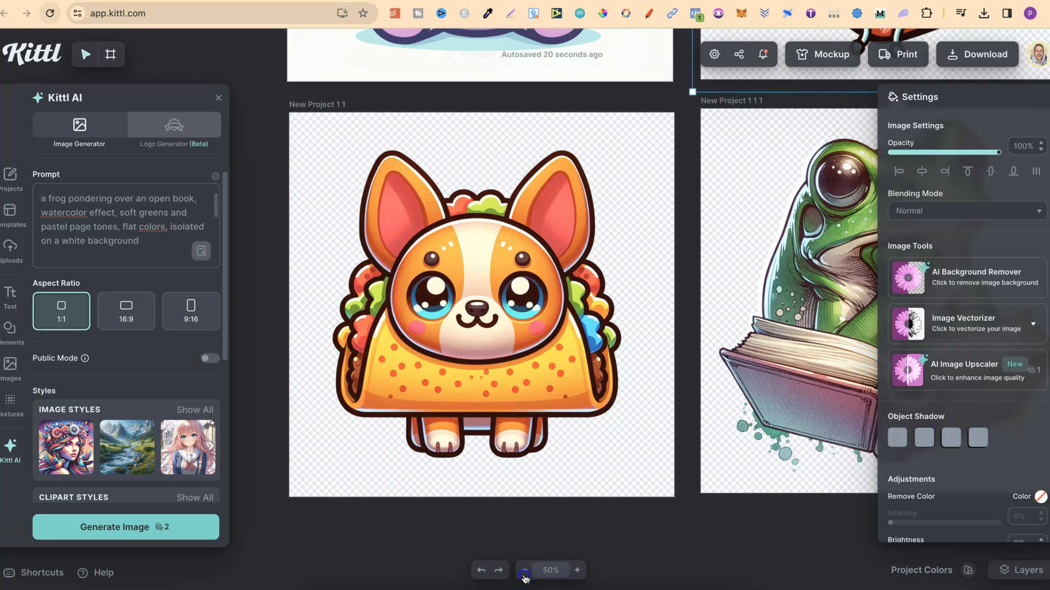
click(523, 571)
scroll(825, 266, up, 2)
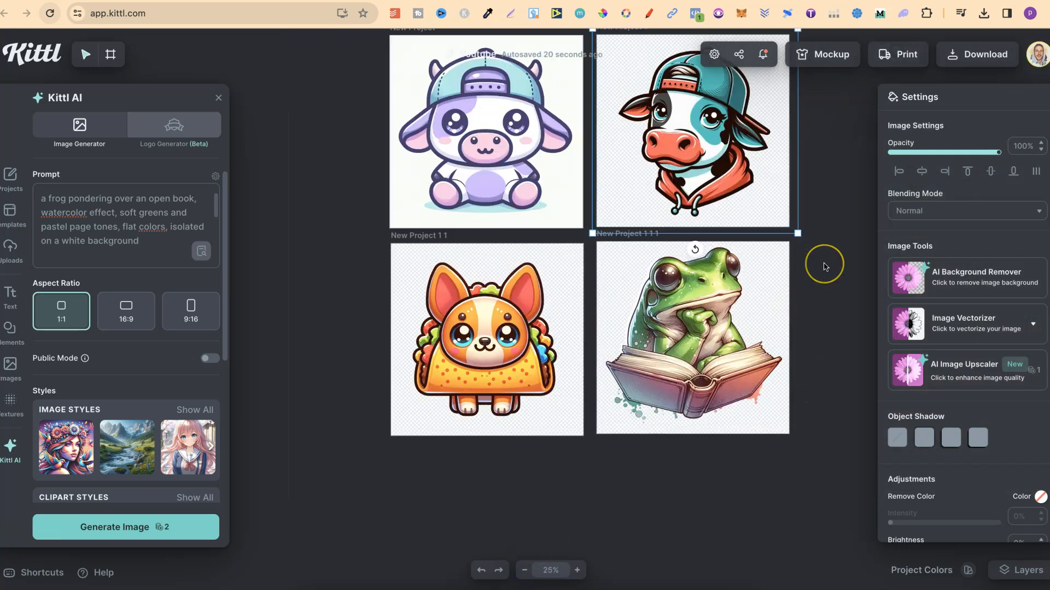
scroll(824, 266, up, 1)
click(824, 267)
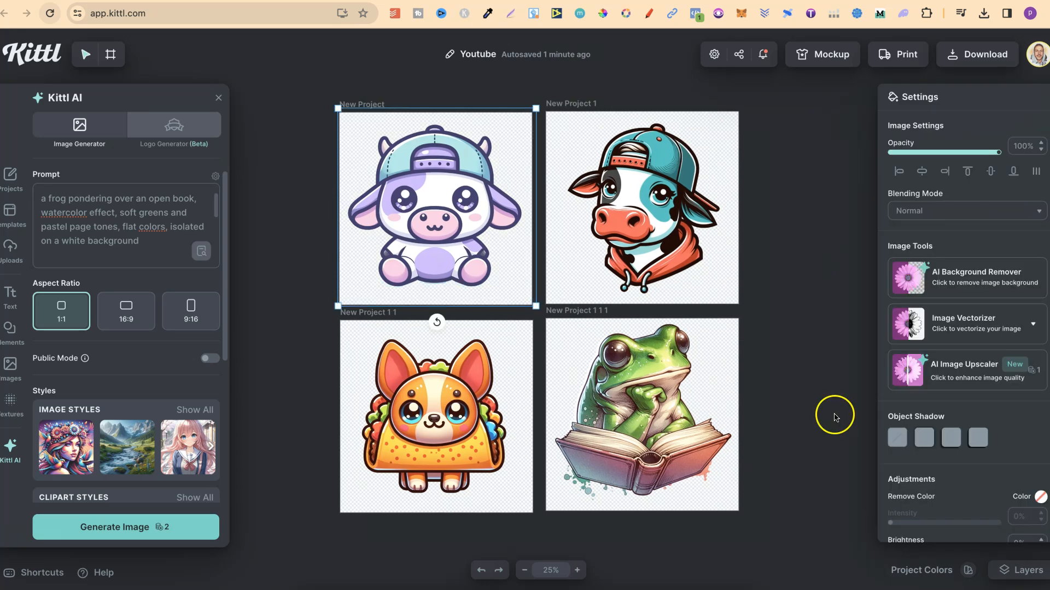
click(829, 416)
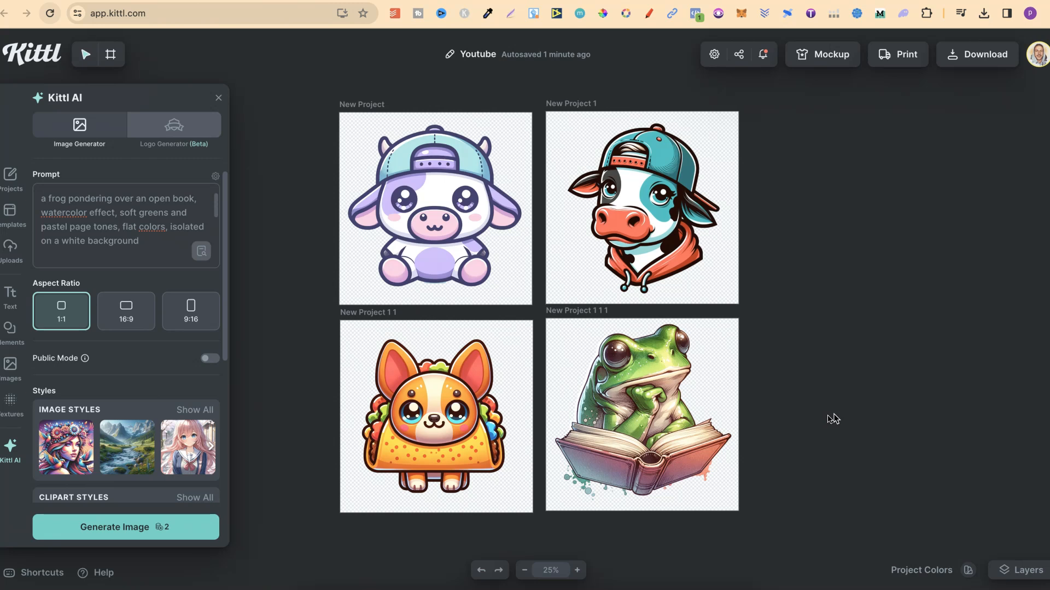
click(767, 364)
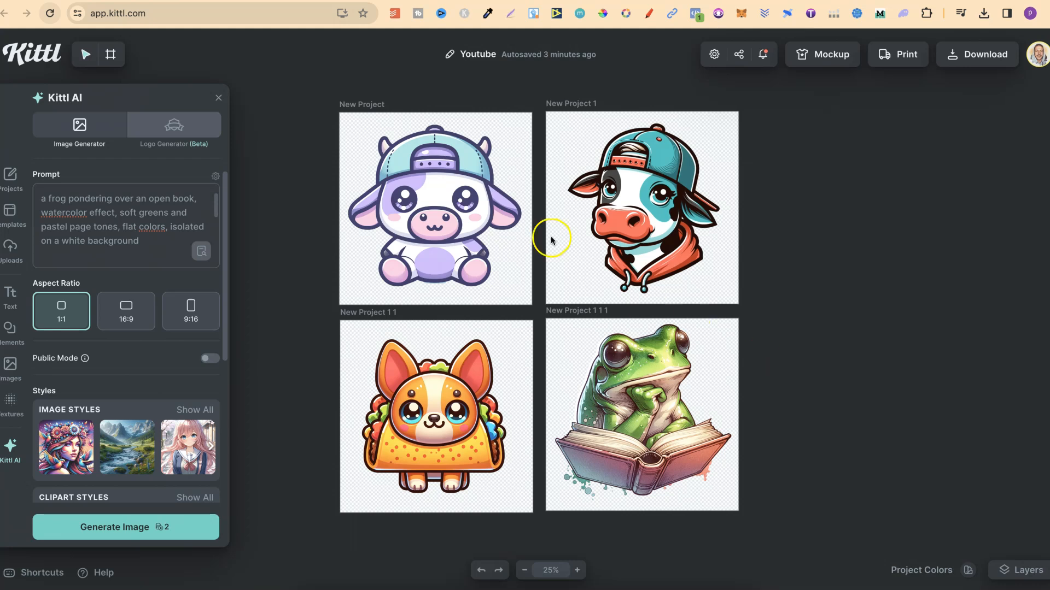
click(460, 203)
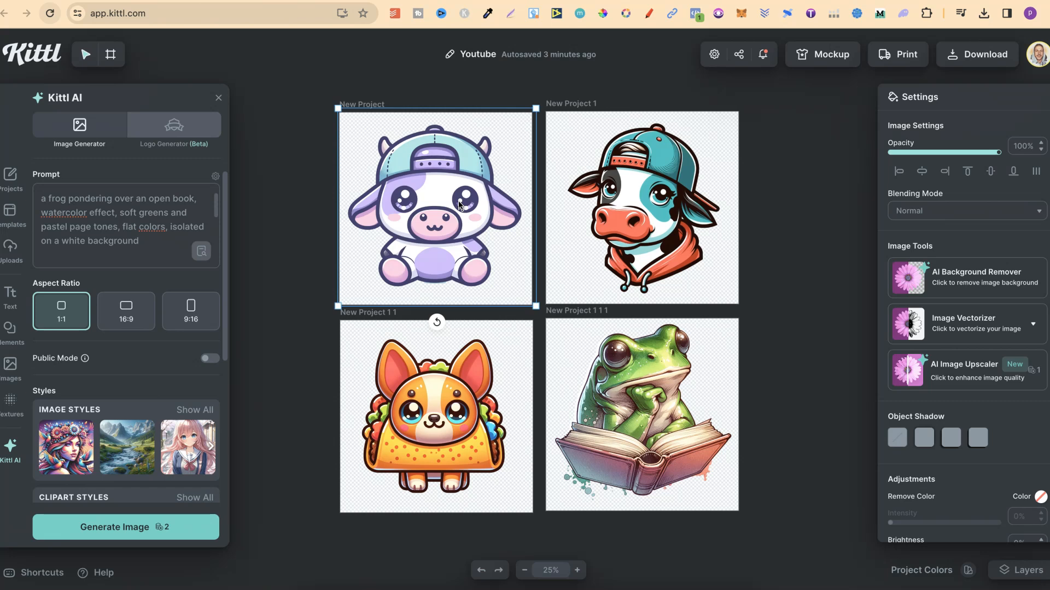
Switch to ChatGPT to review the sticker prompt instructions, then return to Kittl and browse the AI style options.
click(793, 261)
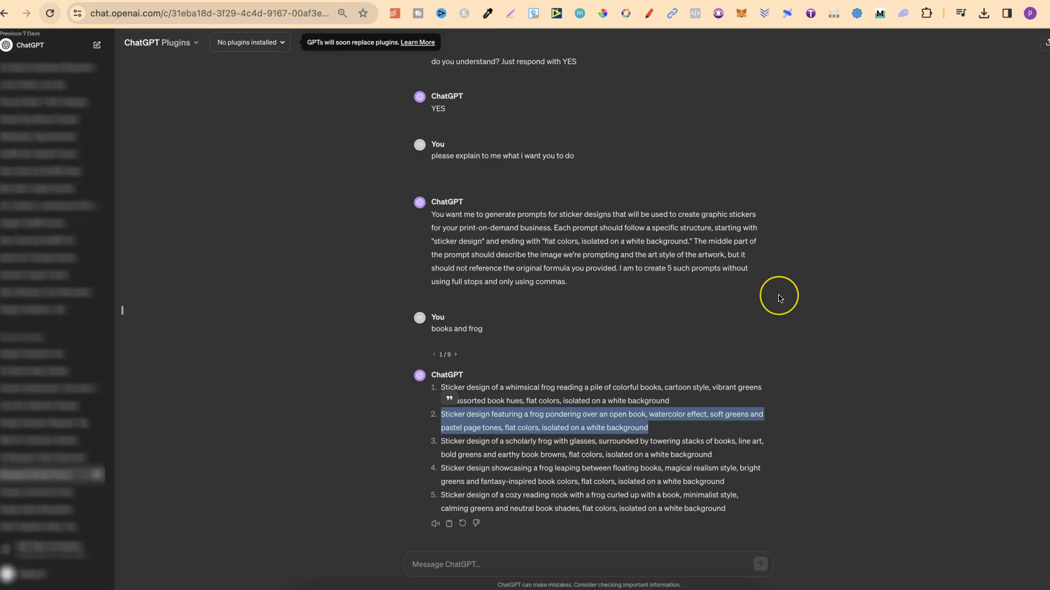
scroll(780, 300, up, 1)
scroll(781, 300, down, 1)
click(781, 300)
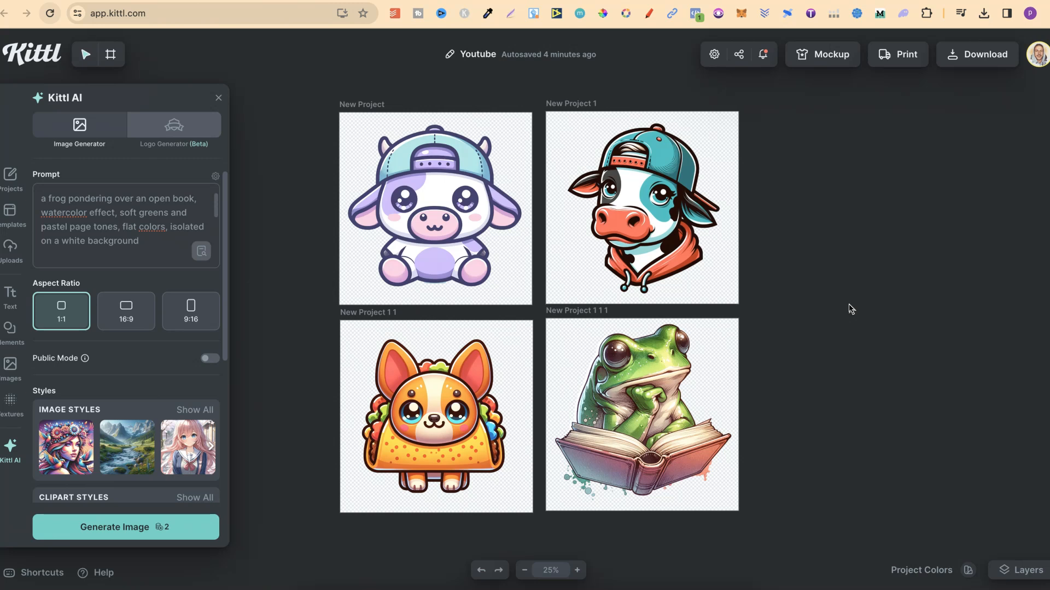
scroll(140, 429, down, 3)
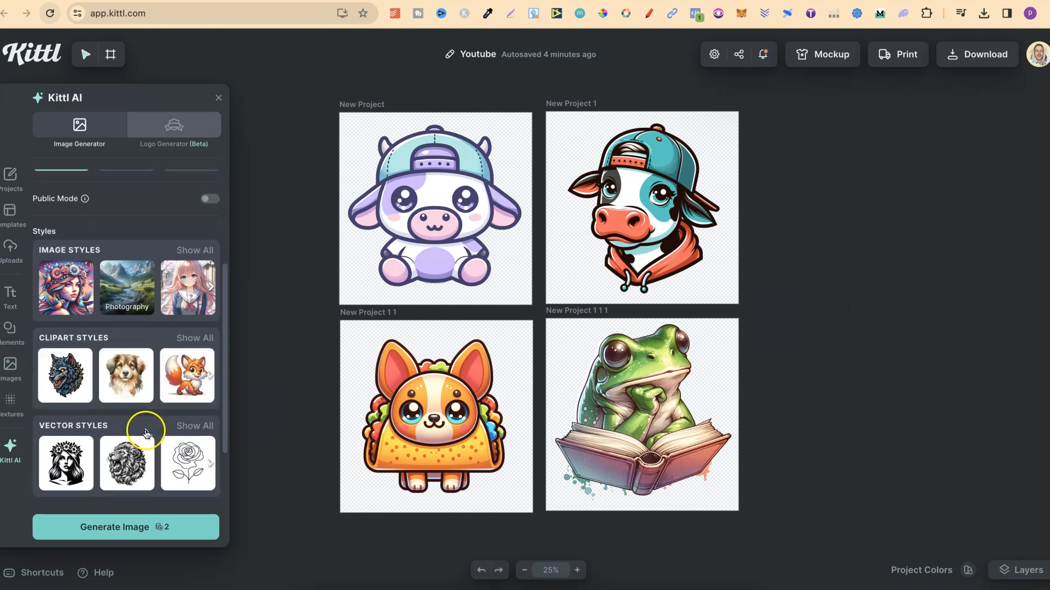